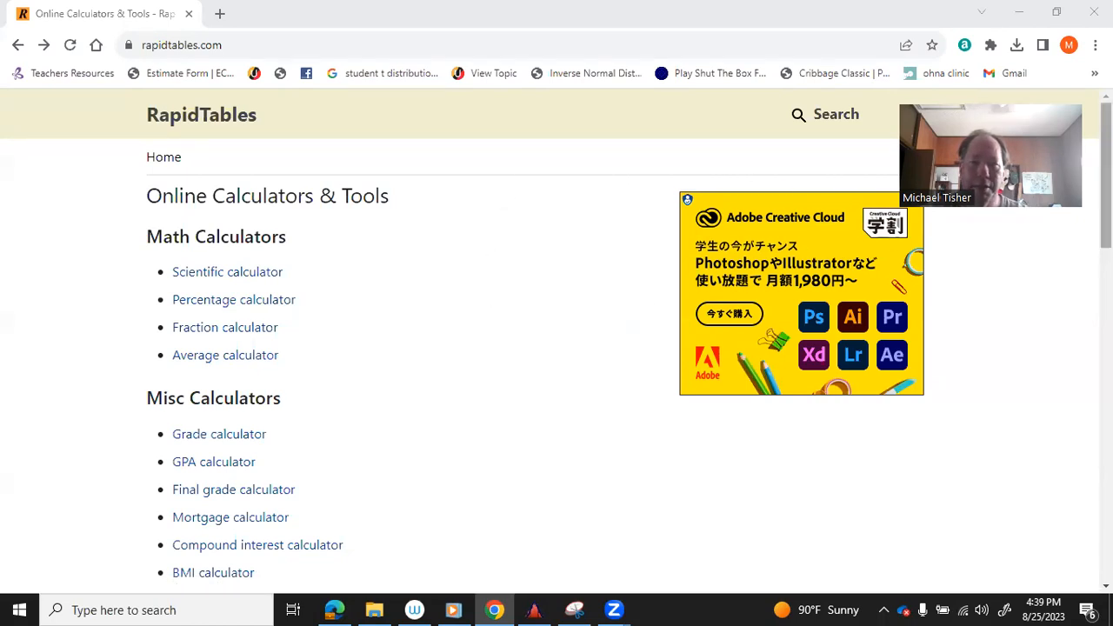
Go to RapidTables' Online Tools list and open the Line Graph Maker.
scroll(1106, 173, "down", 4)
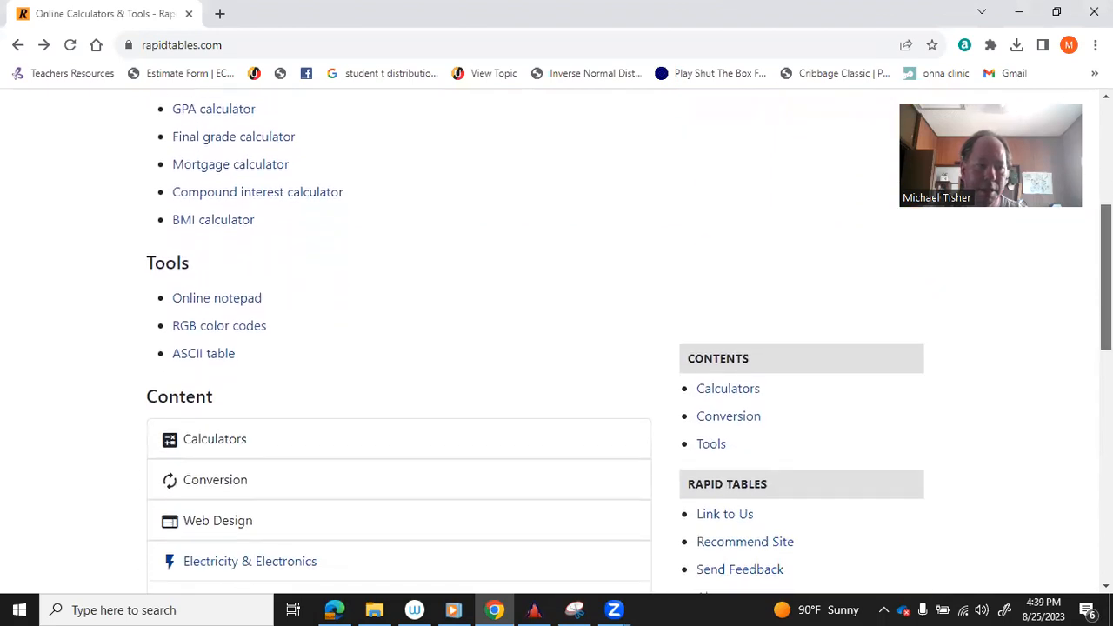
scroll(556, 339, "down", 1)
scroll(1105, 313, "down", 1)
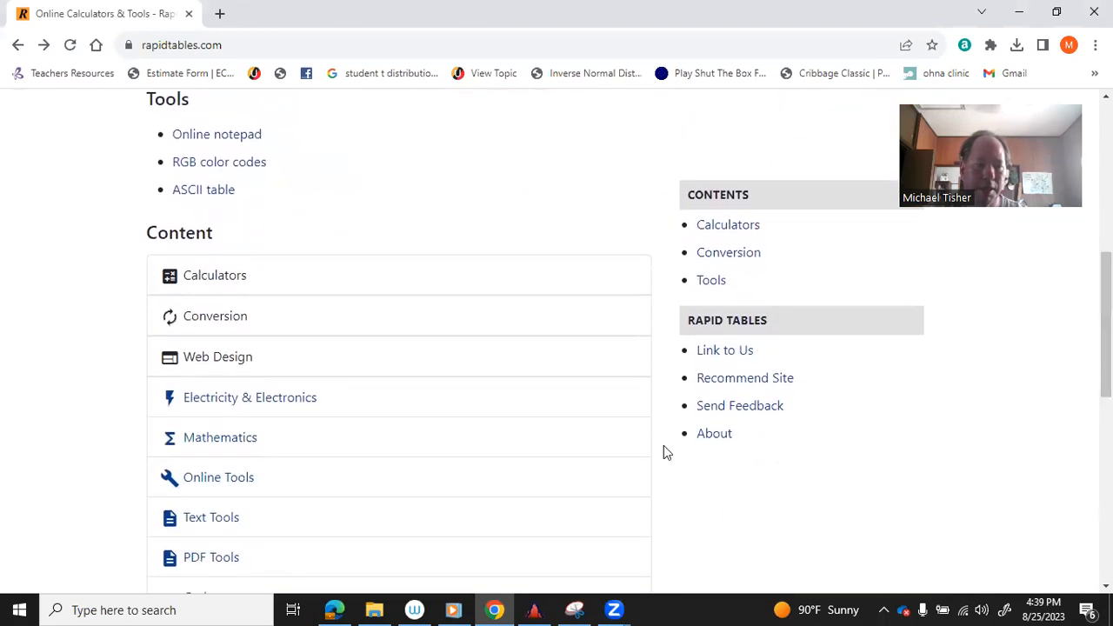
left_click(233, 477)
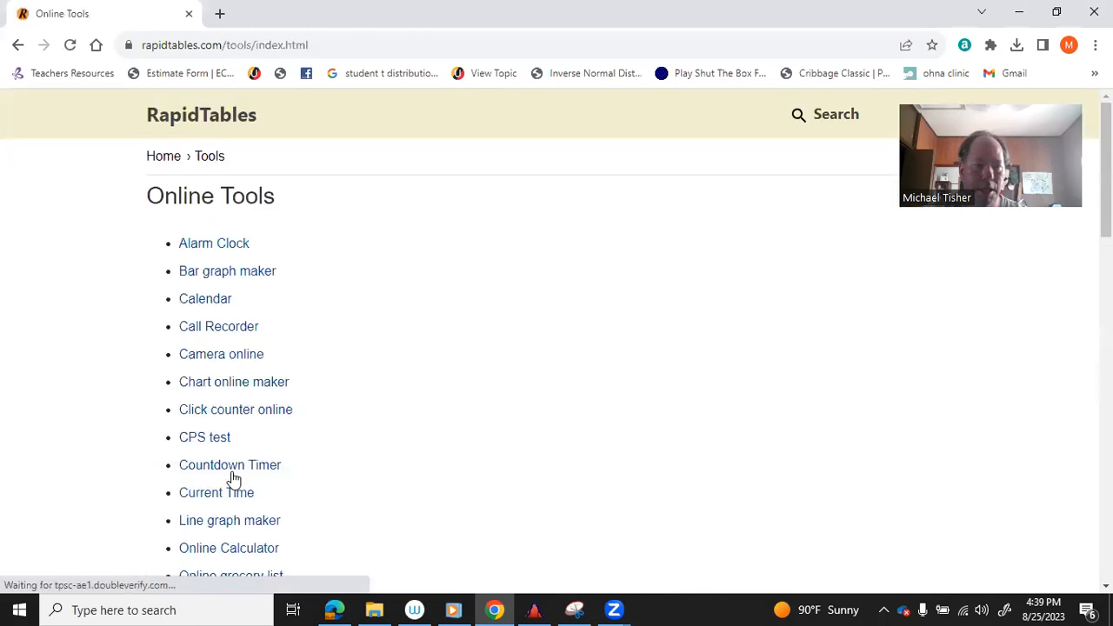
left_click(245, 523)
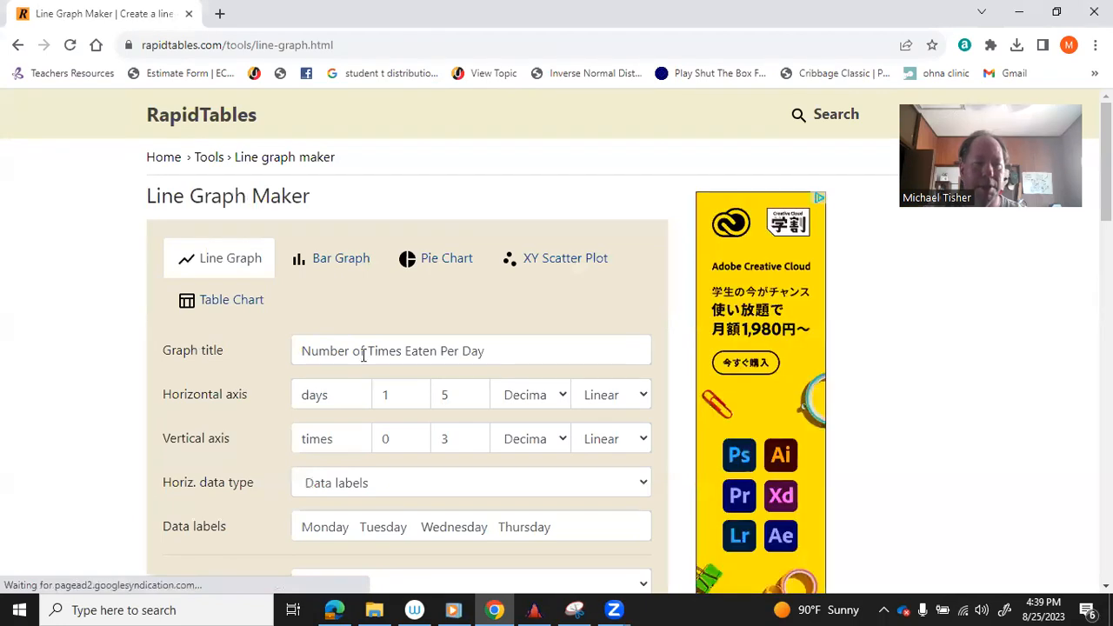
Change the vertical axis maximum from 3 to 5.
left_click(331, 395)
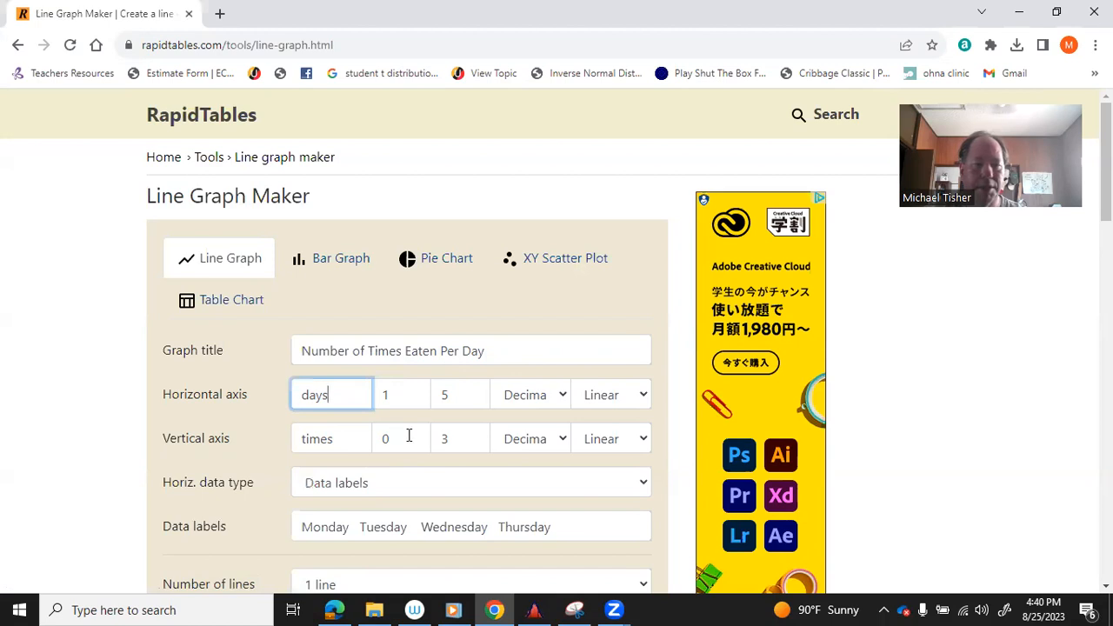
left_click(452, 434)
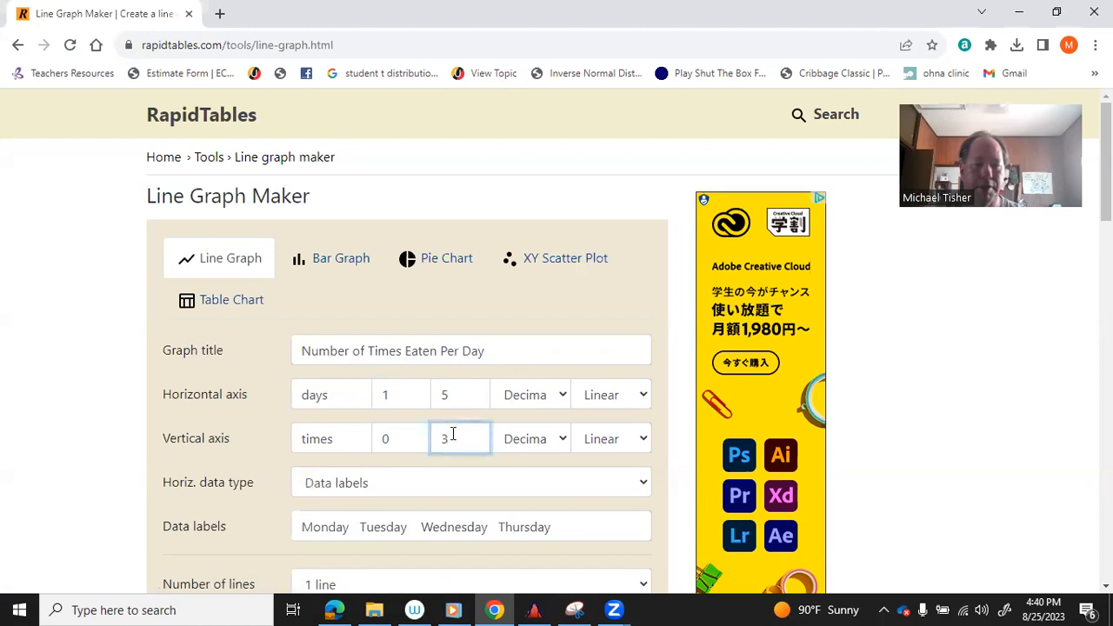
key("BackSpace")
type("5")
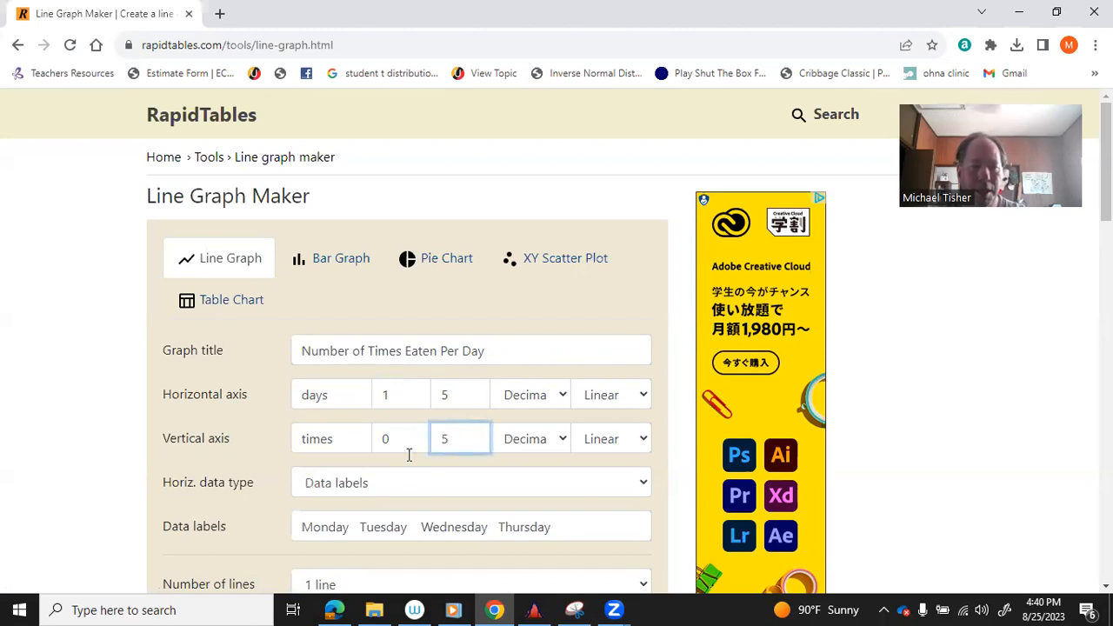
Keep Data labels as the horizontal data type and add Friday after Thursday.
left_click(645, 486)
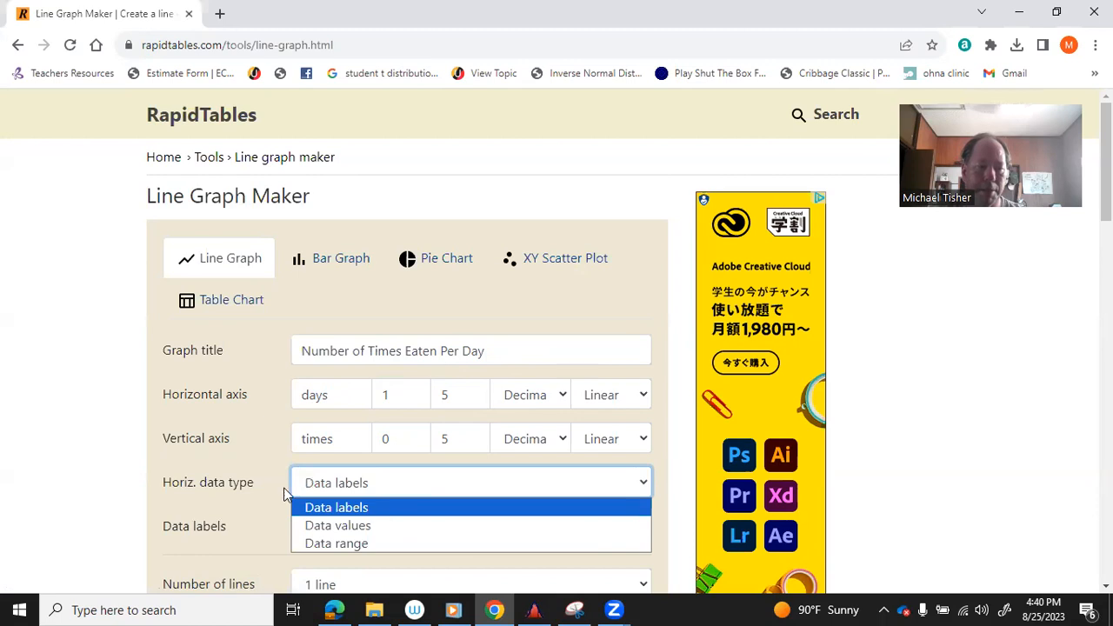
left_click(89, 447)
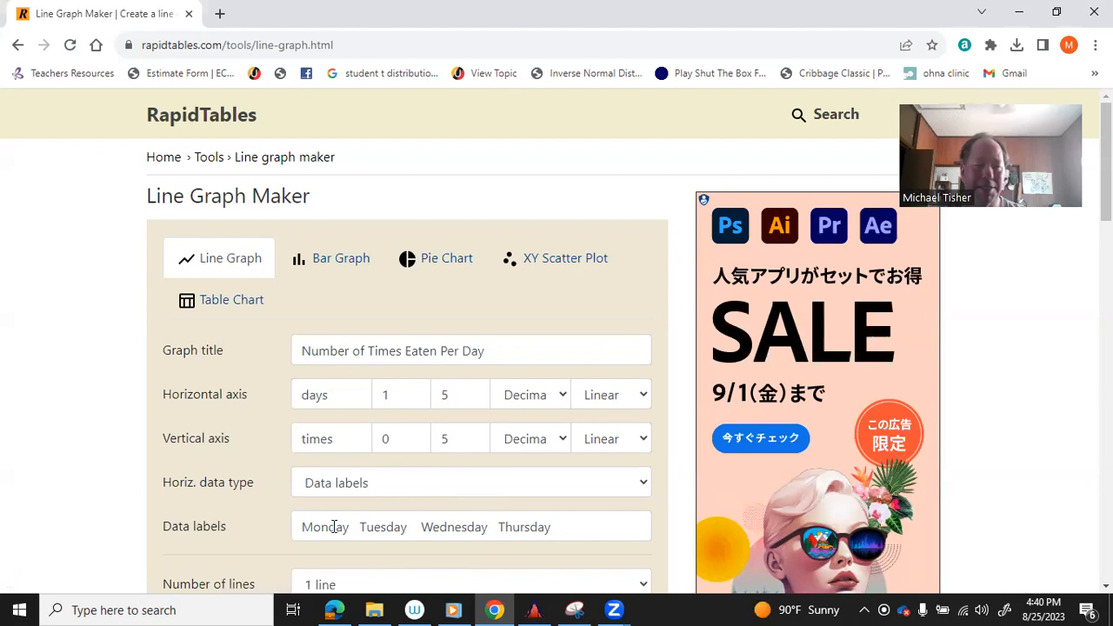
left_click(569, 527)
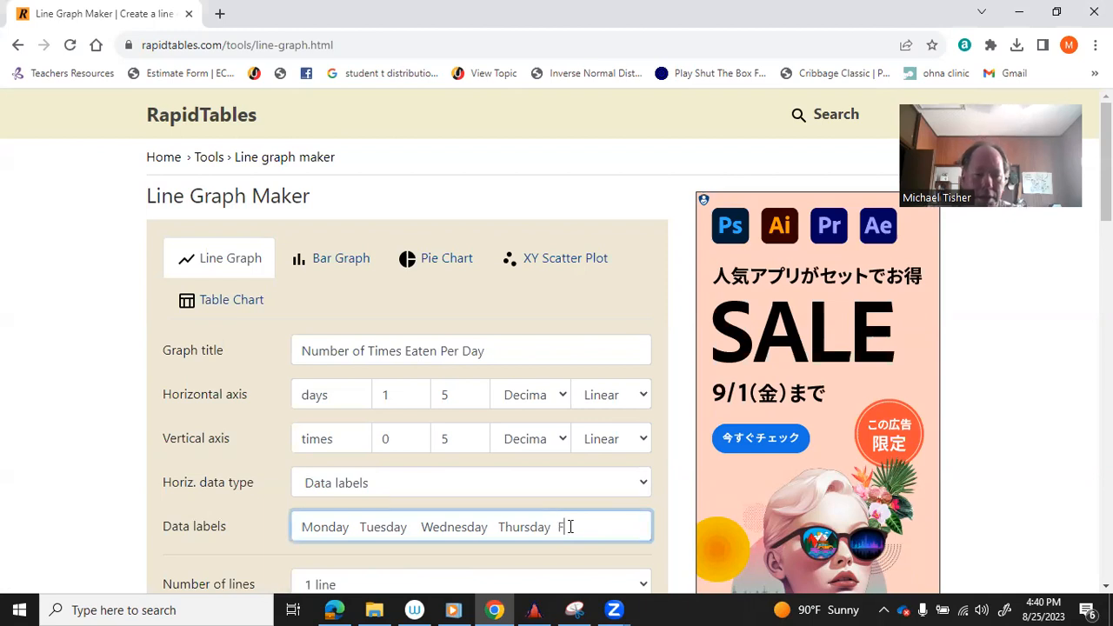
type("Friday")
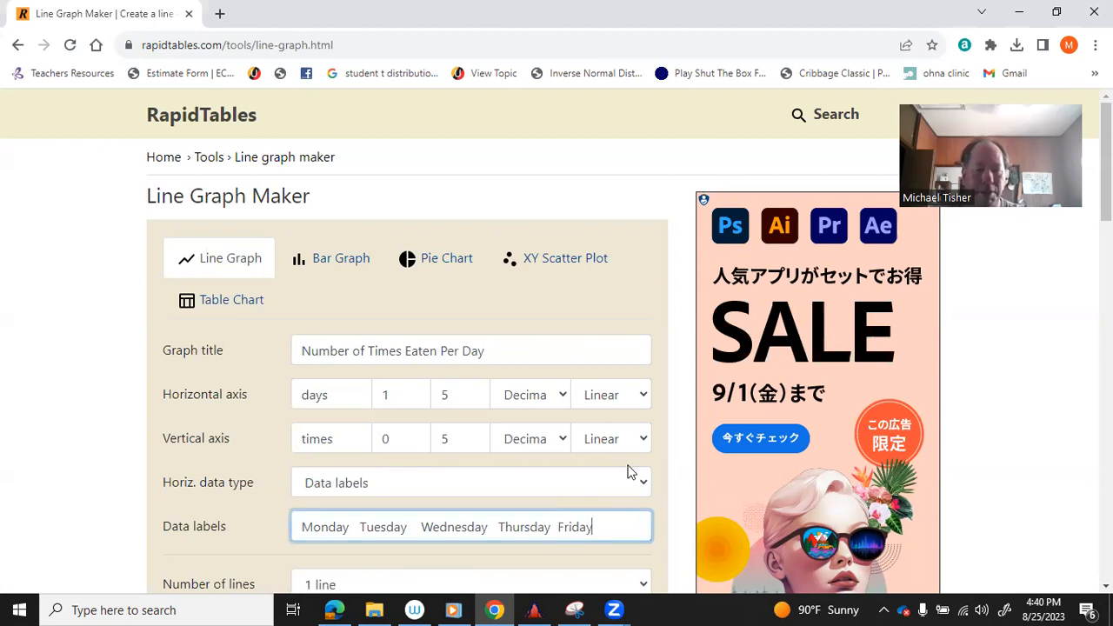
scroll(1075, 342, "down", 1)
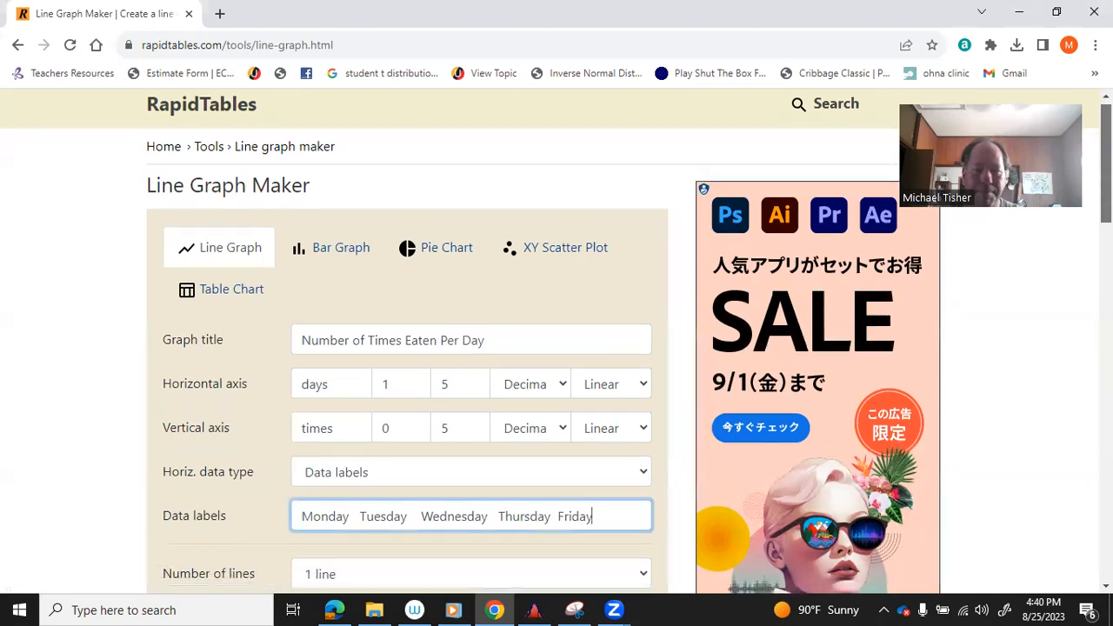
scroll(622, 351, "down", 3)
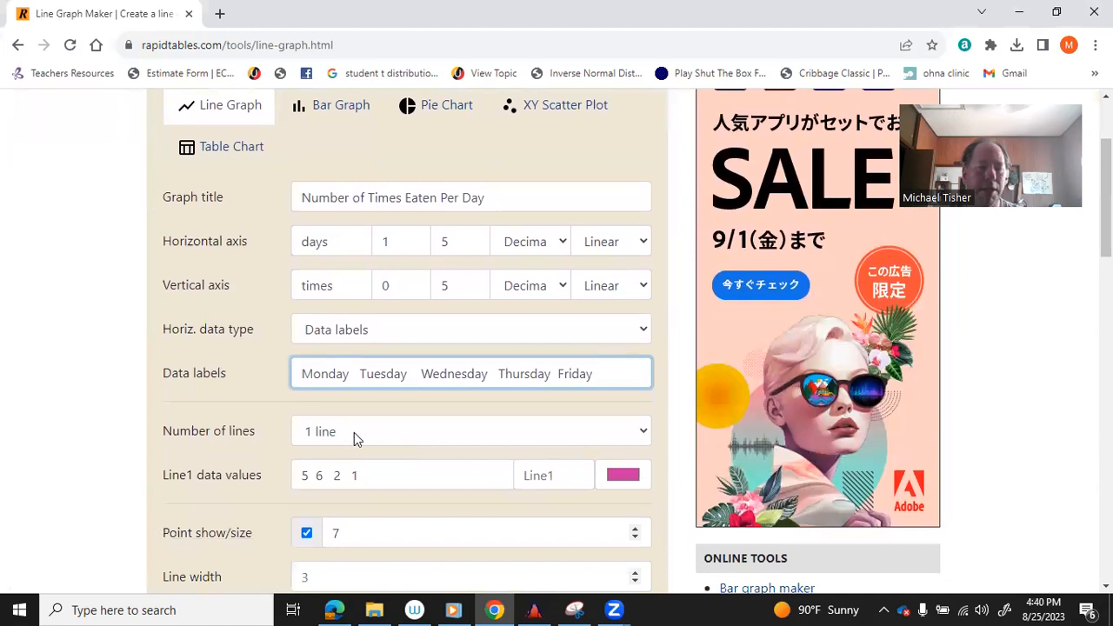
Keep the graph at 1 line and append 6 to Line1's values, giving 5 6 2 1 6.
left_click(645, 431)
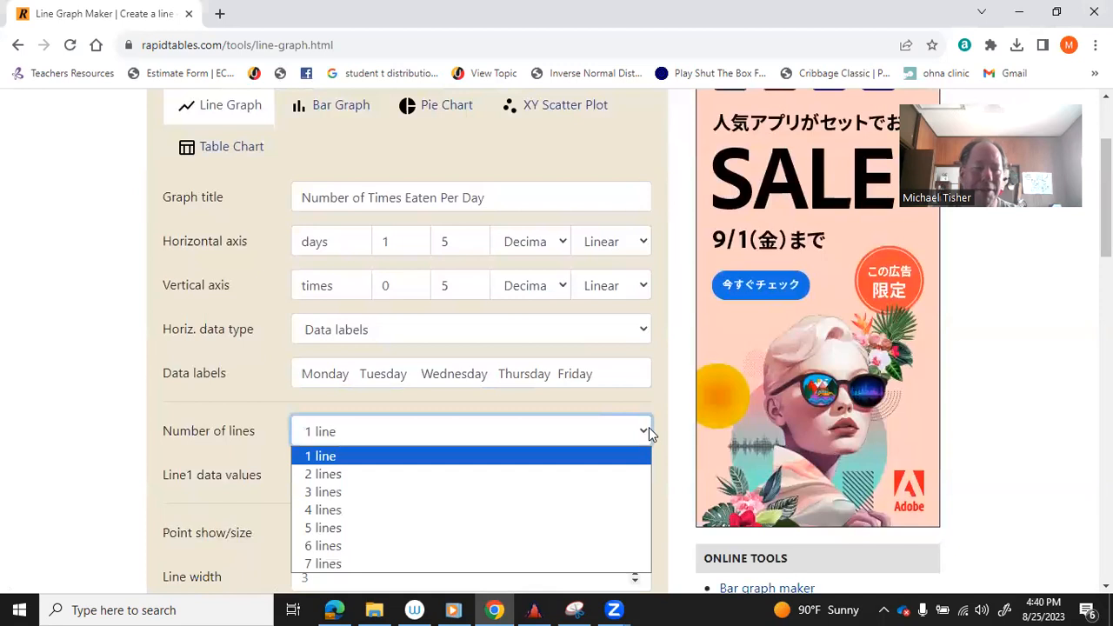
left_click(127, 441)
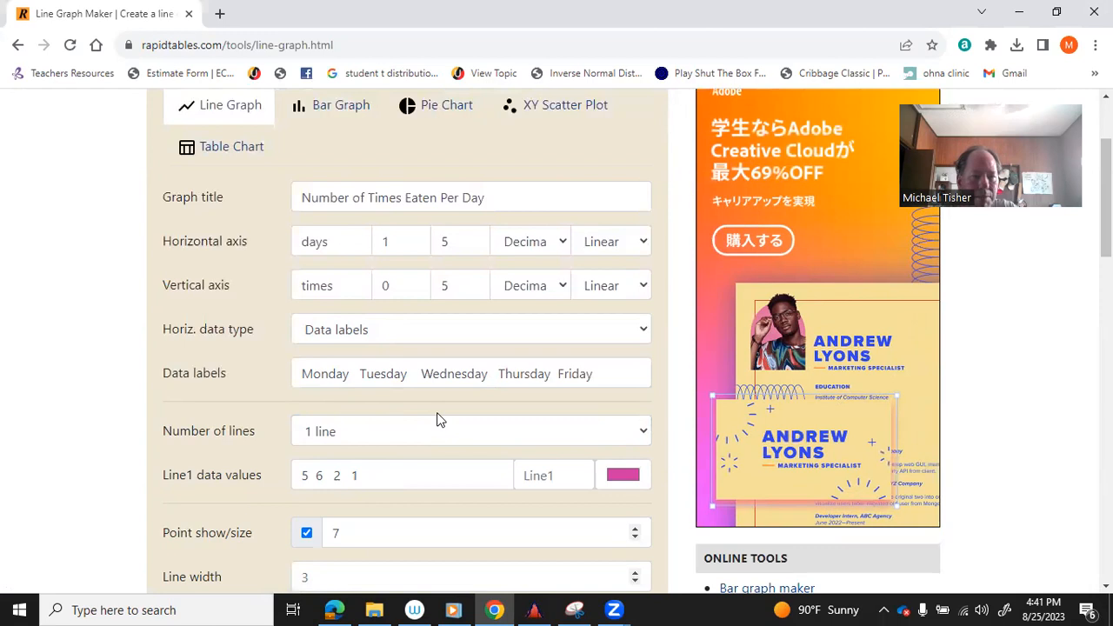
left_click(386, 471)
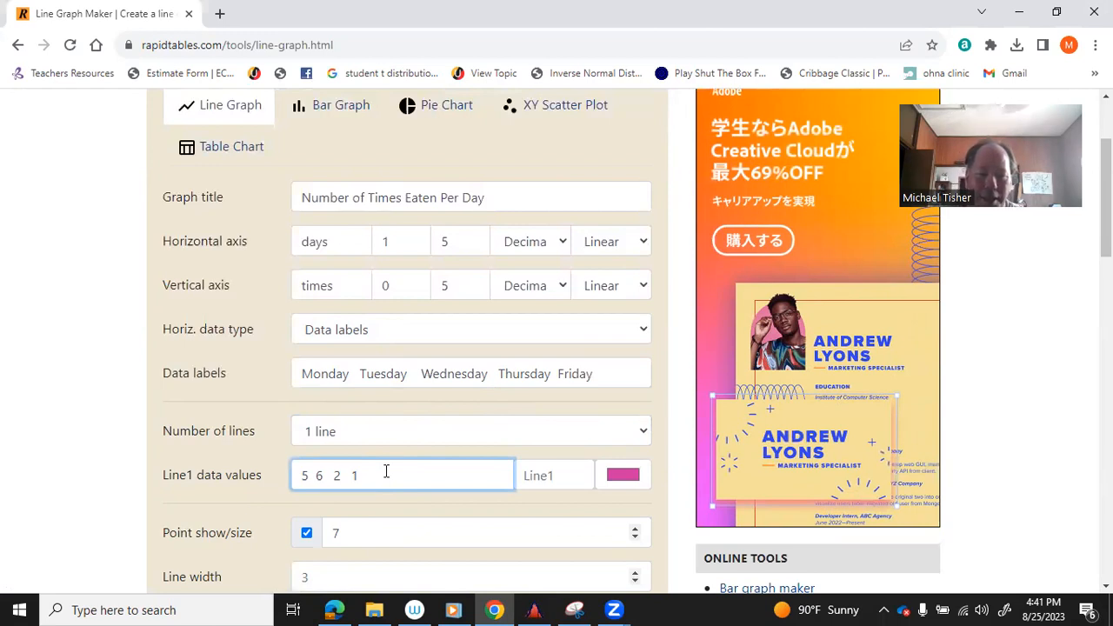
type("6")
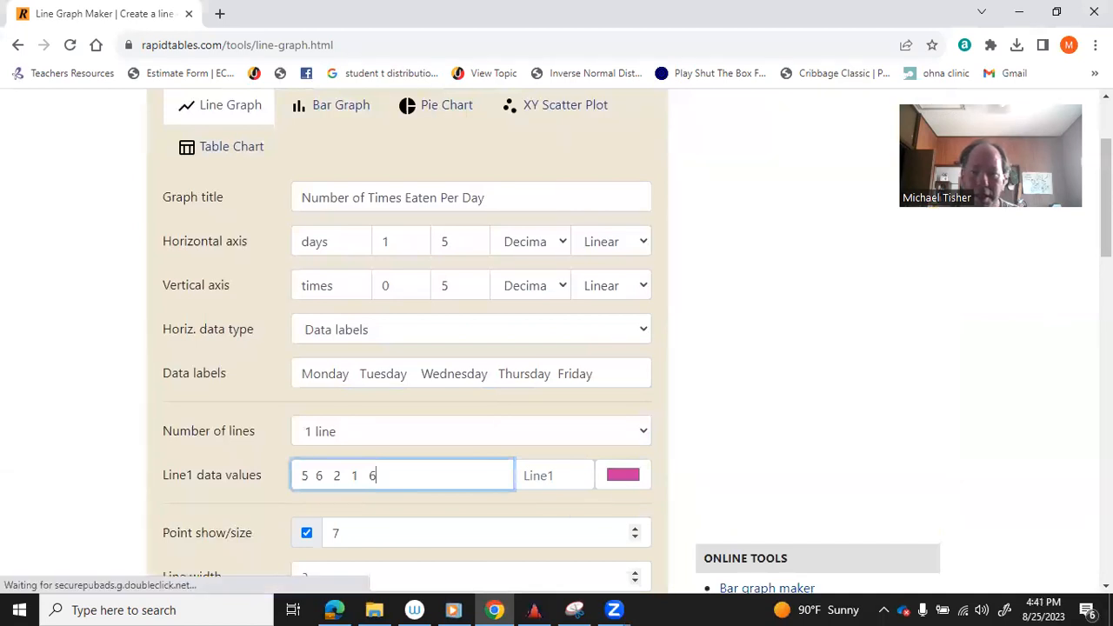
scroll(556, 348, "down", 3)
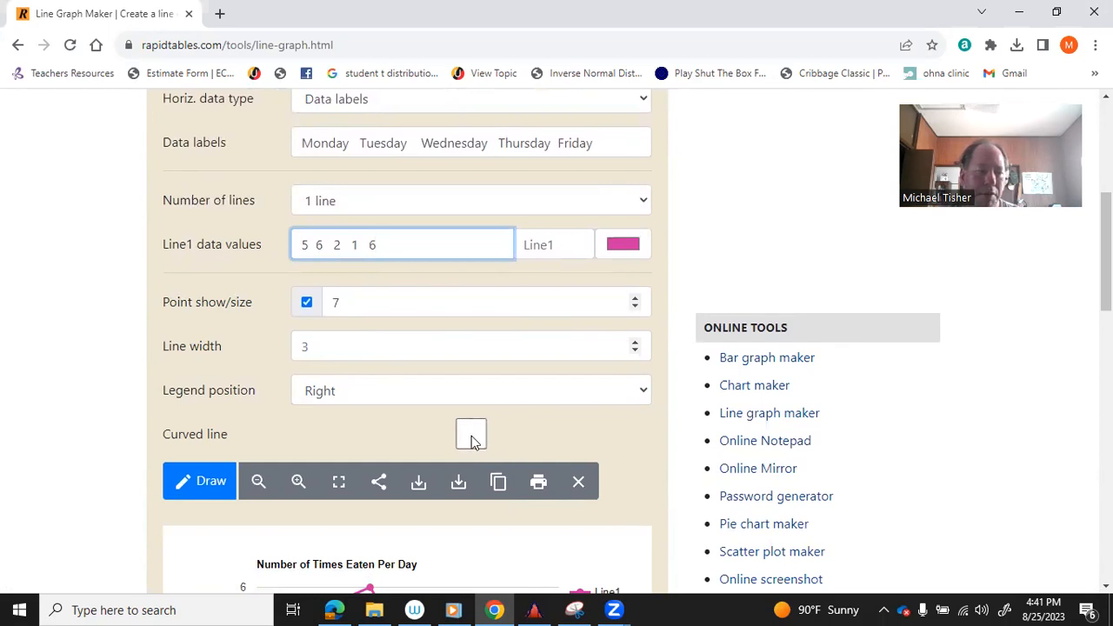
Draw the graph with the updated weekday data.
left_click(212, 484)
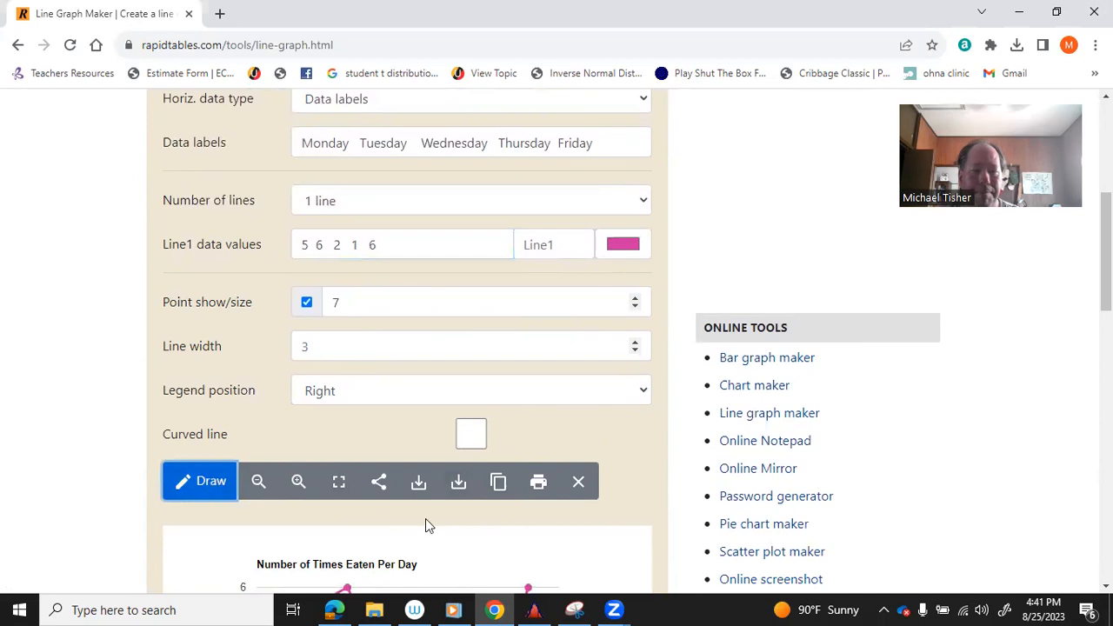
left_click_drag(1105, 252, 1104, 323)
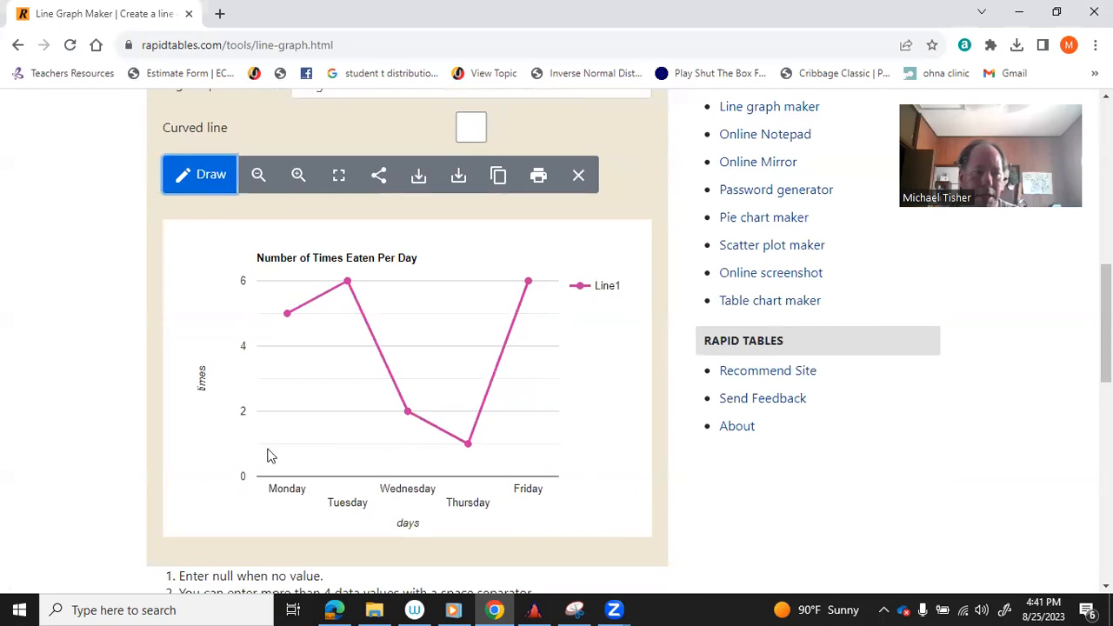
mouse_move(348, 286)
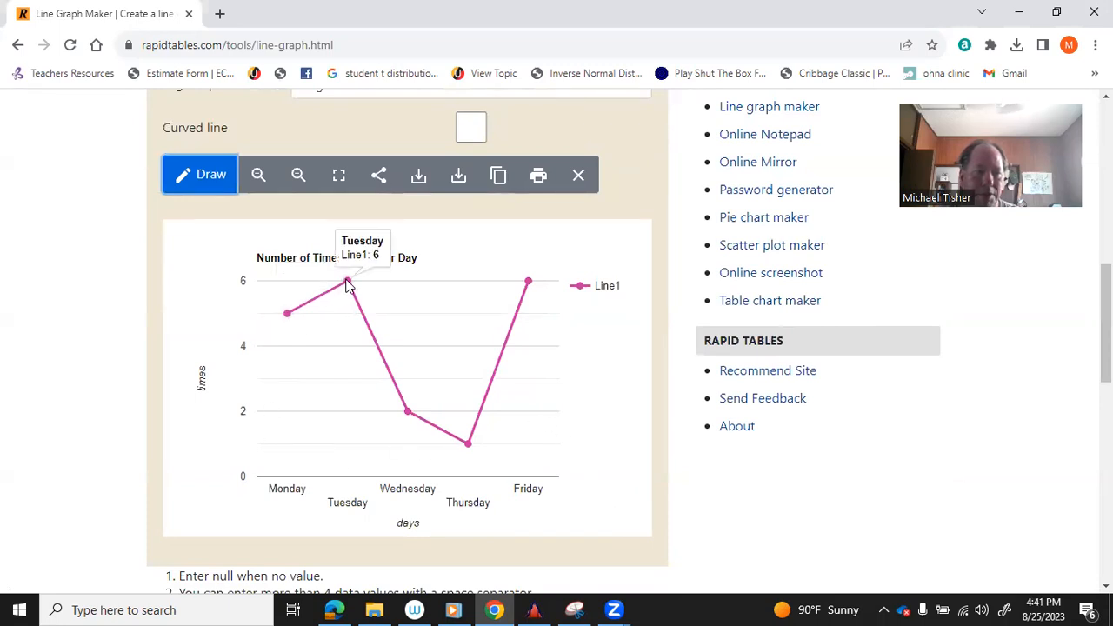
mouse_move(406, 416)
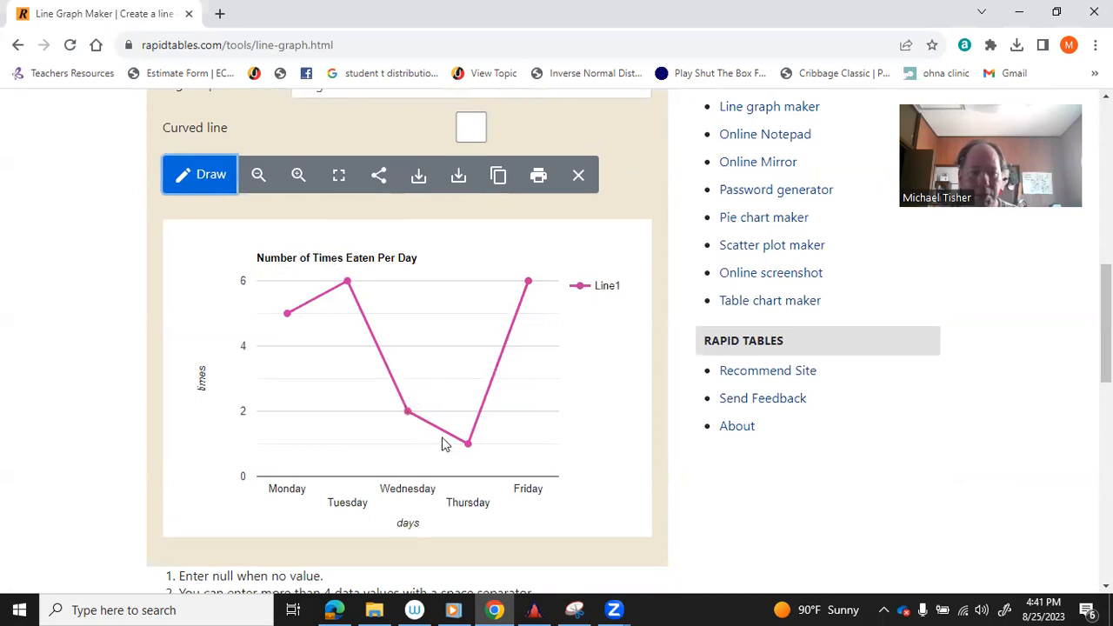
mouse_move(529, 283)
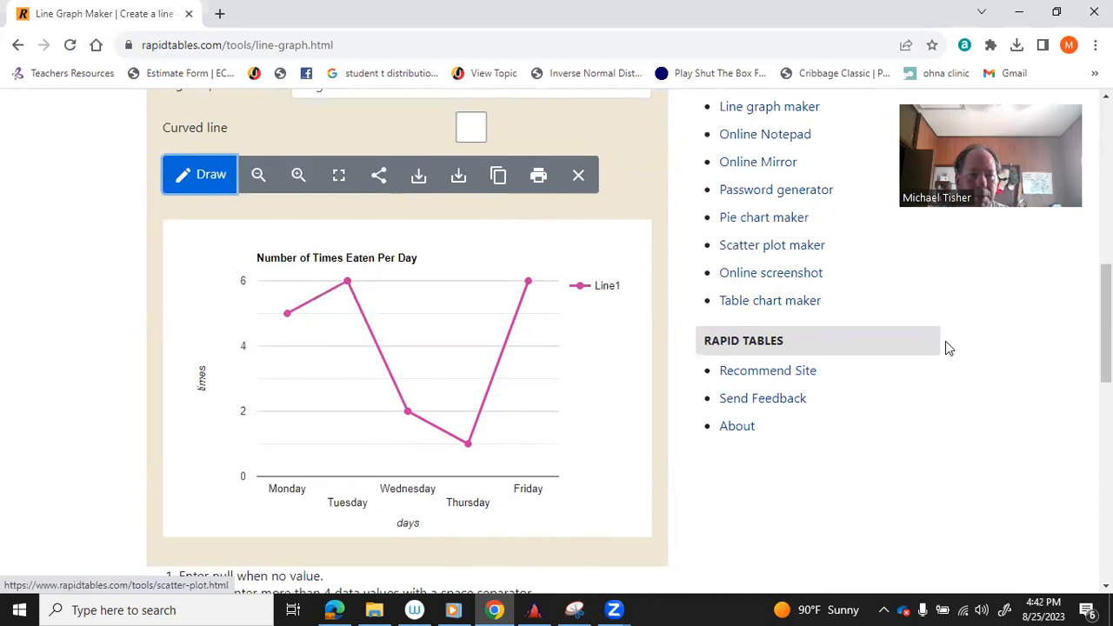
Switch on Curved line and enlarge the data points.
scroll(1106, 330, "up", 2)
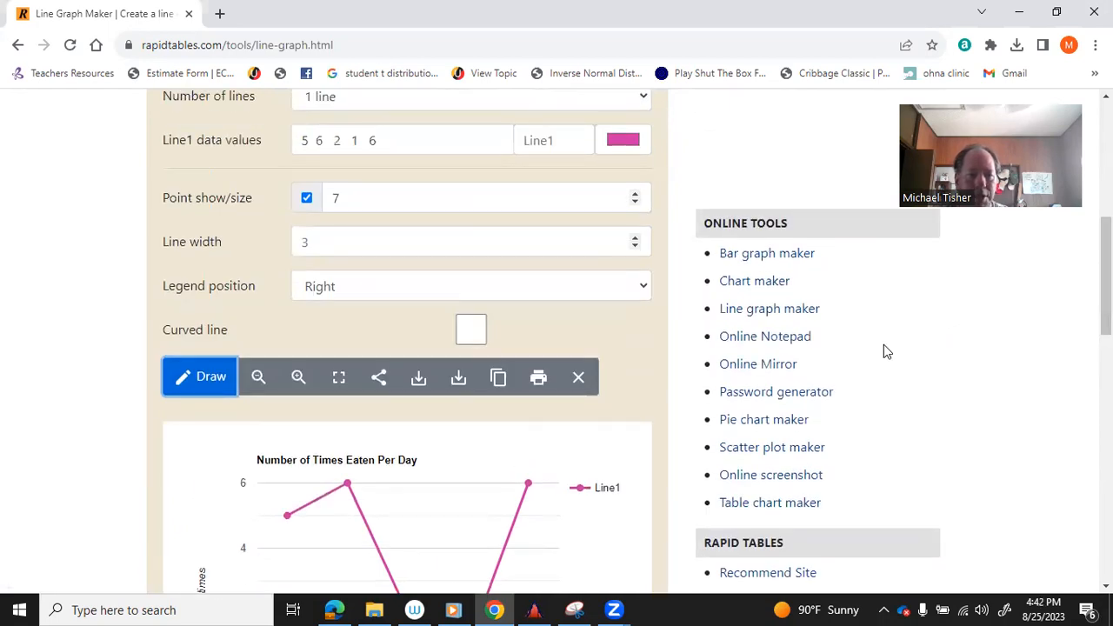
left_click(471, 332)
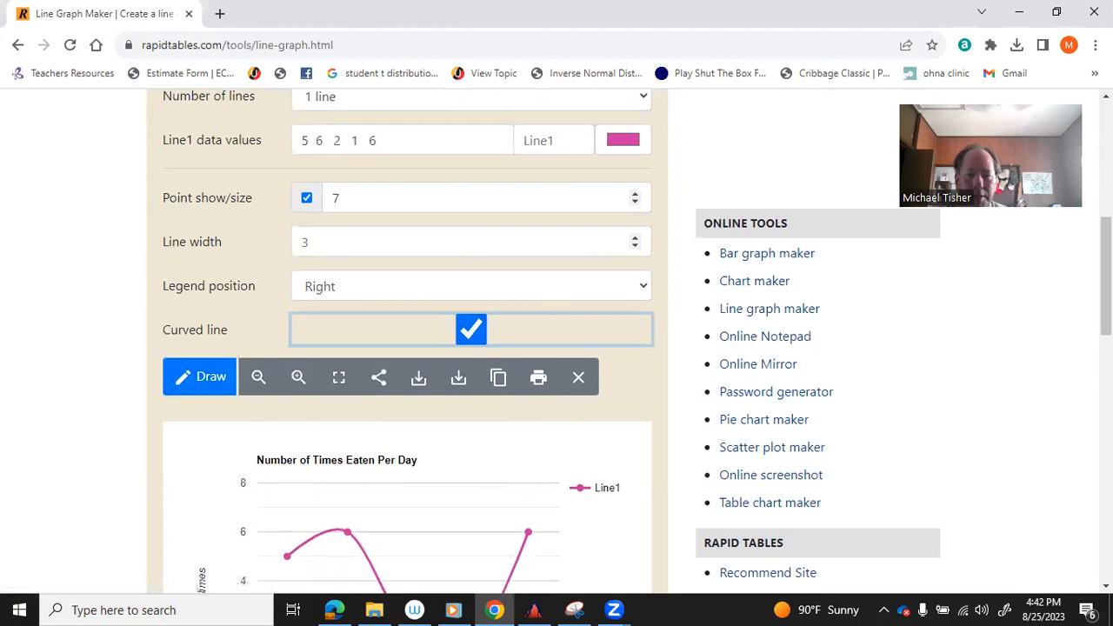
scroll(1106, 331, "down", 3)
scroll(1002, 259, "up", 4)
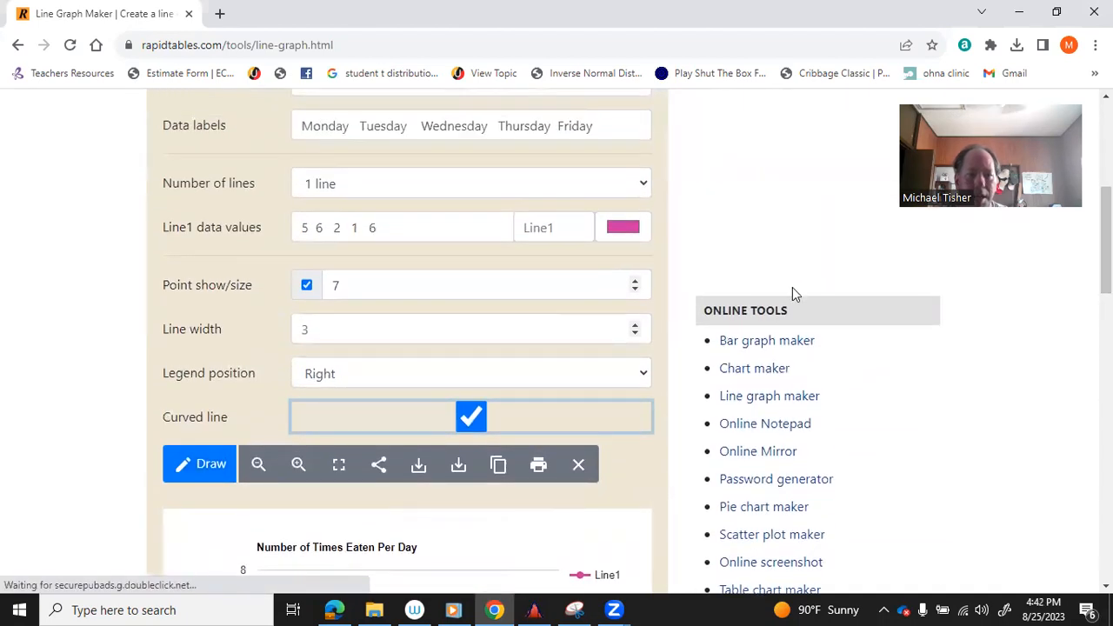
left_click(635, 281)
left_click(636, 280)
left_click(636, 281)
left_click(635, 281)
left_click(635, 281)
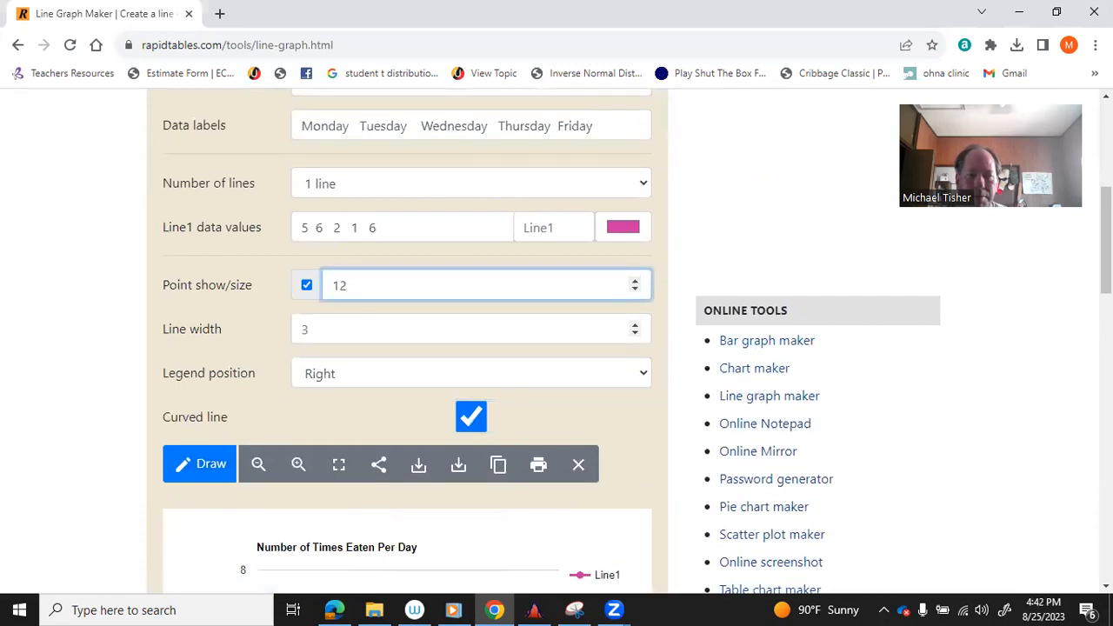
Redraw with the larger points, then reduce the line width to 1 and redraw.
left_click_drag(1106, 261, 1106, 319)
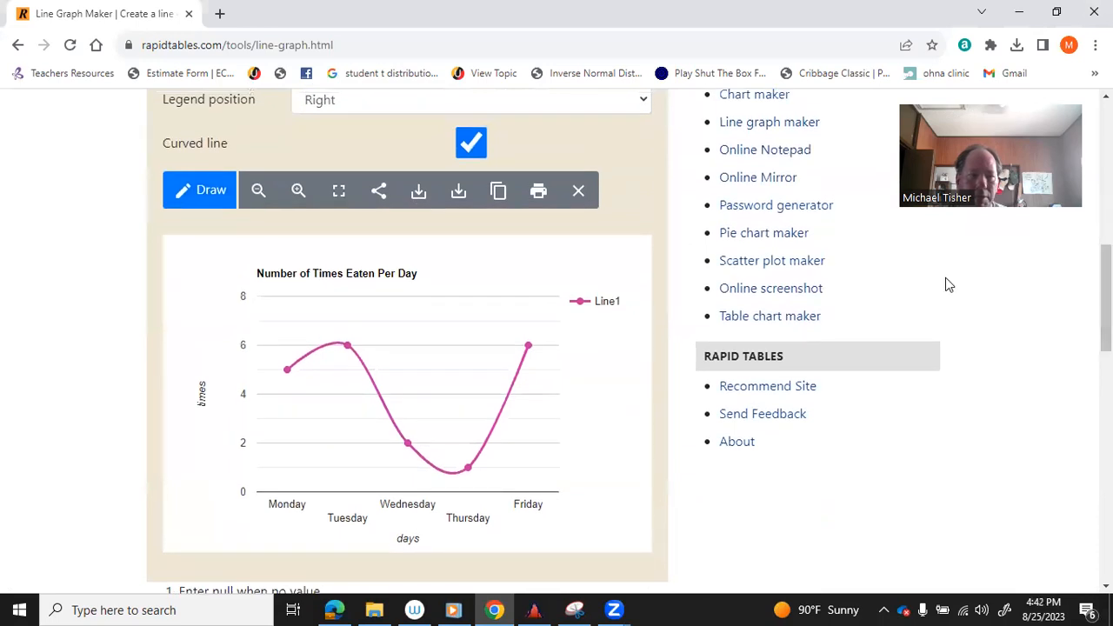
left_click(233, 192)
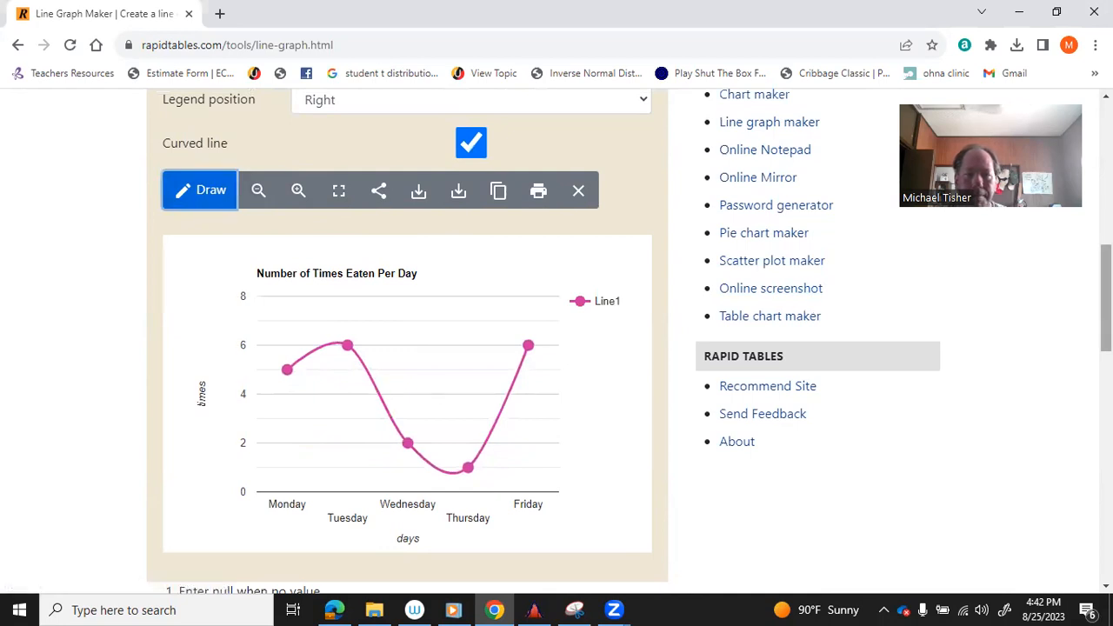
scroll(807, 297, "up", 3)
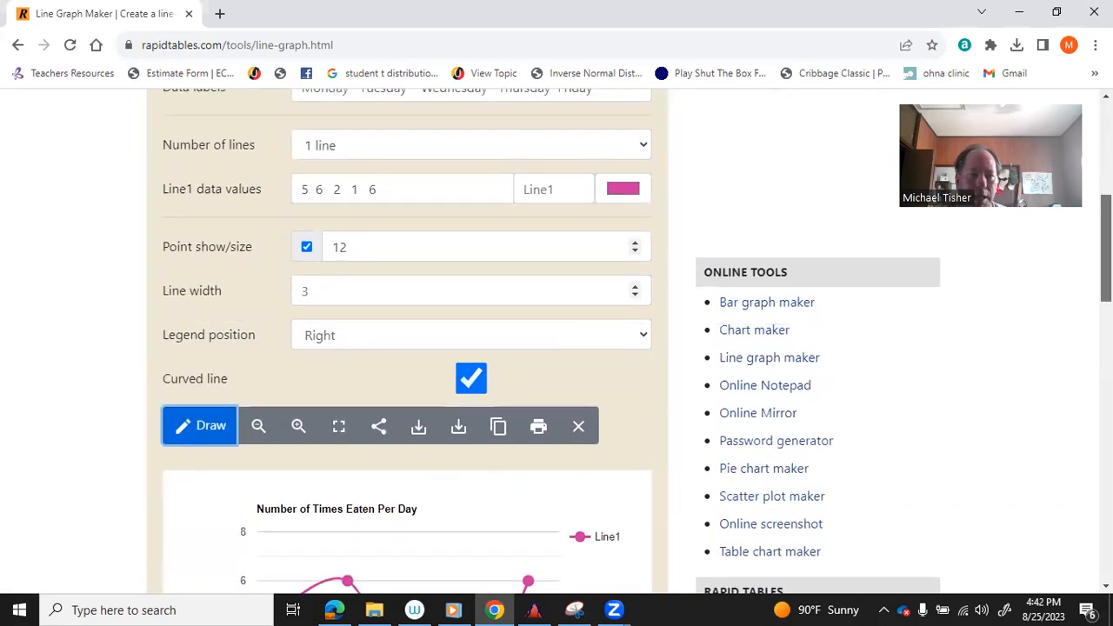
left_click(638, 296)
left_click(637, 295)
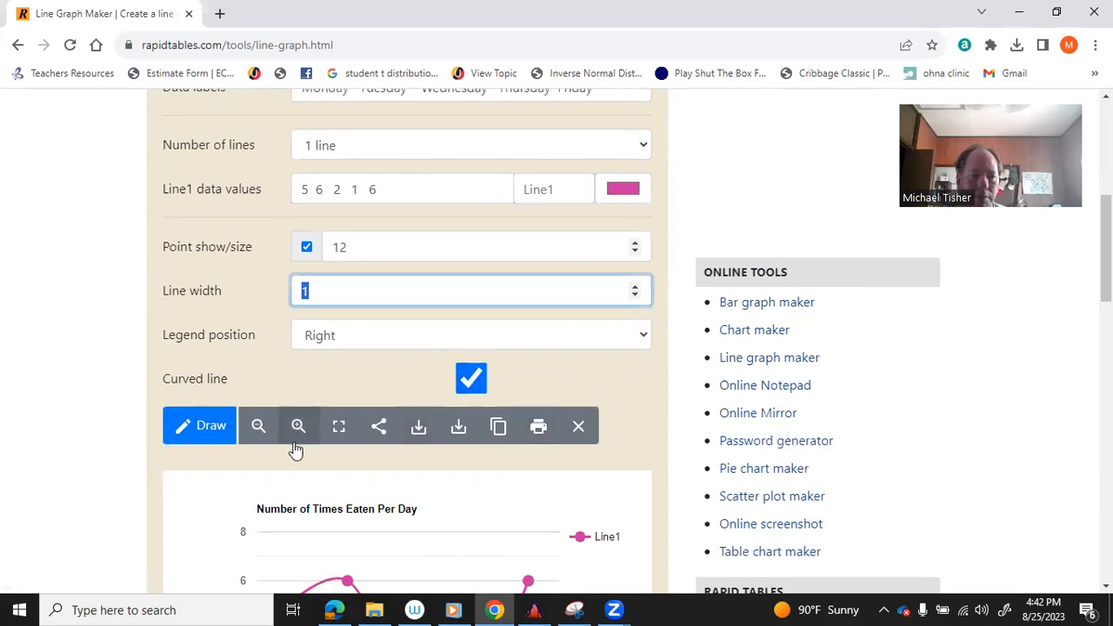
left_click(211, 426)
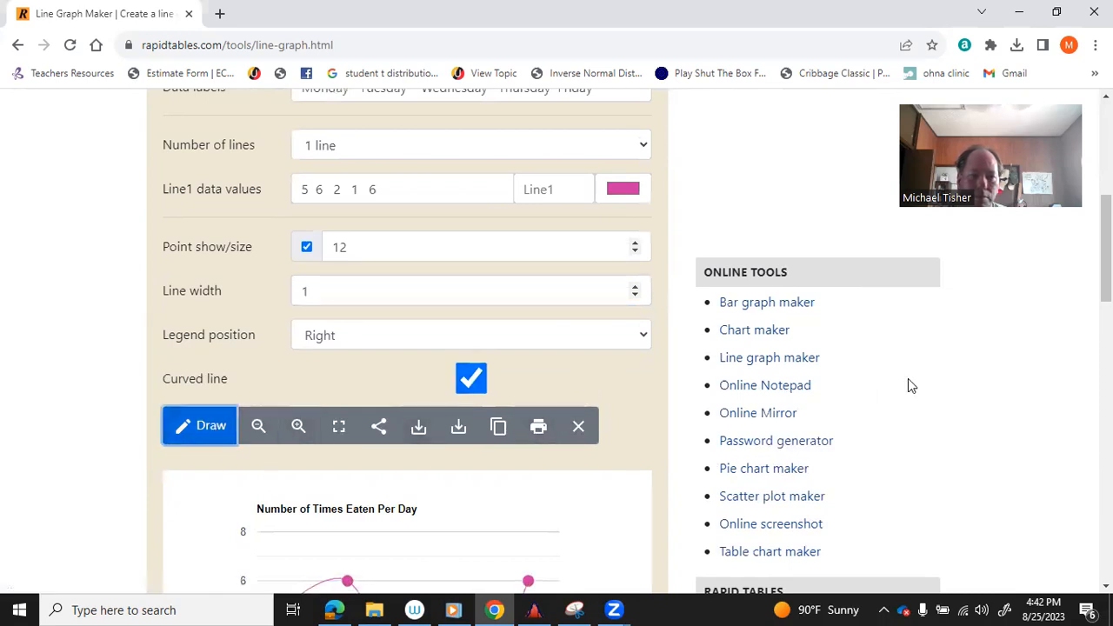
scroll(910, 385, "down", 3)
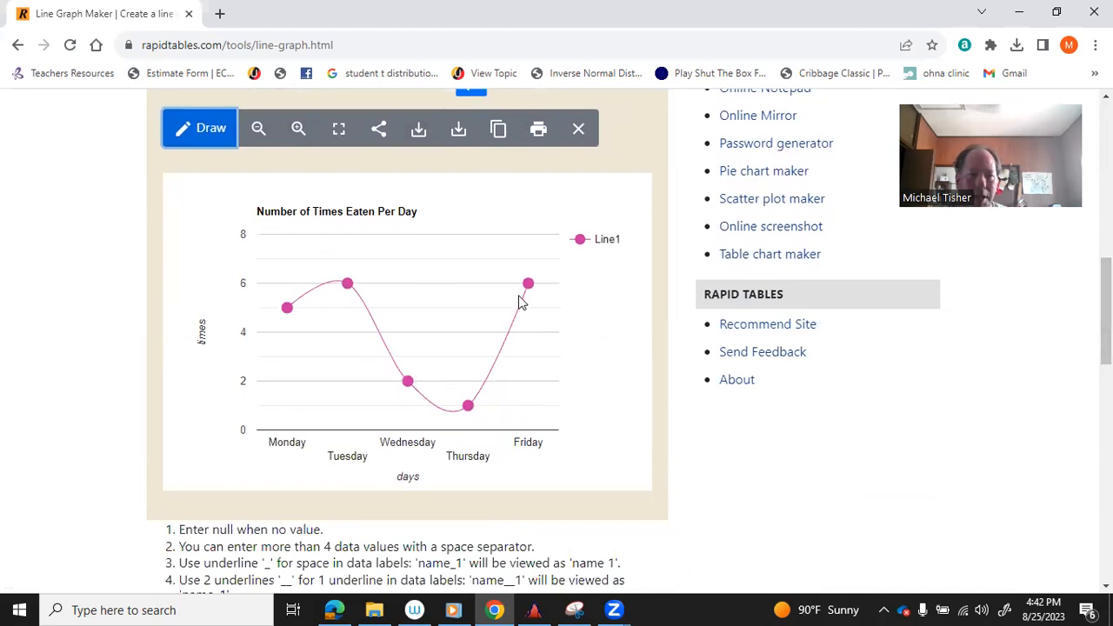
left_click_drag(1106, 311, 1105, 216)
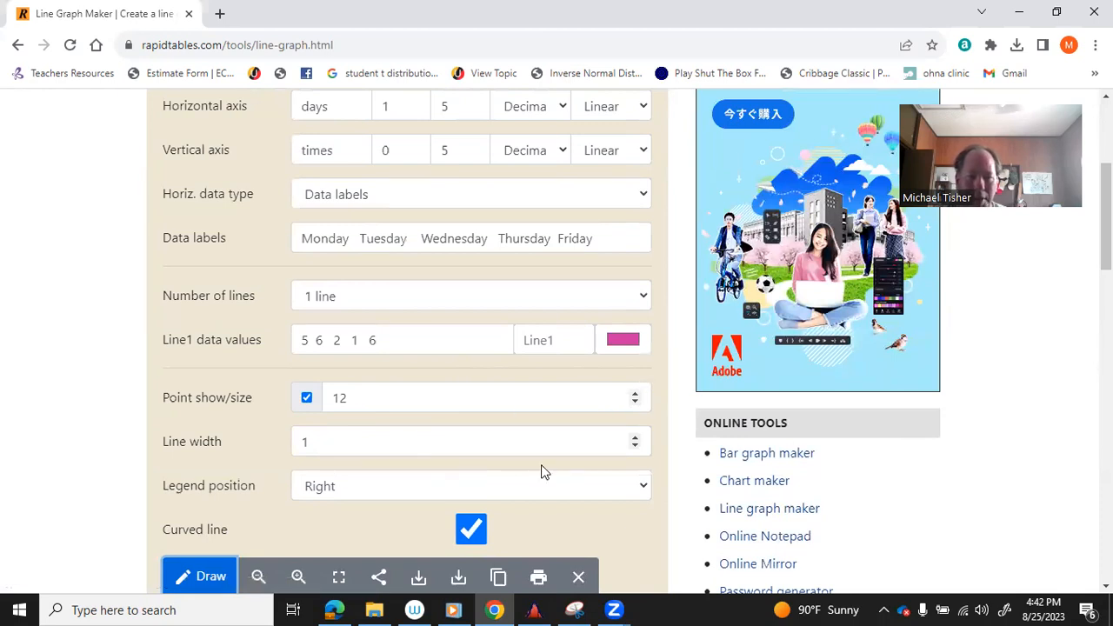
Raise the line width to 8 and redraw the chart with the thicker curve.
left_click(635, 438)
left_click(635, 438)
left_click(635, 438)
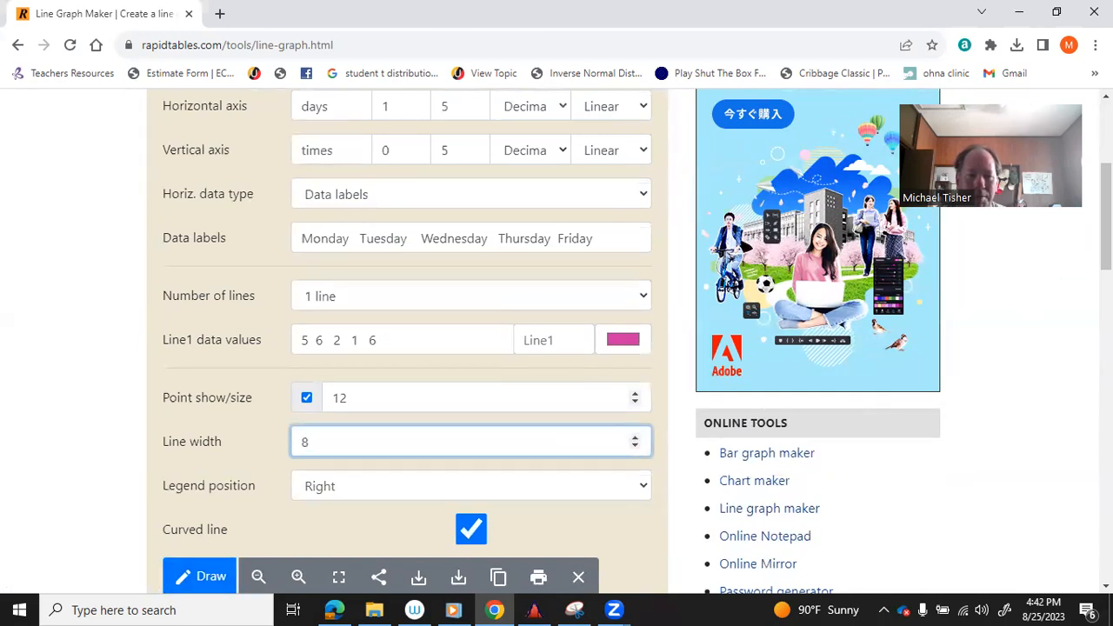
scroll(912, 380, "down", 5)
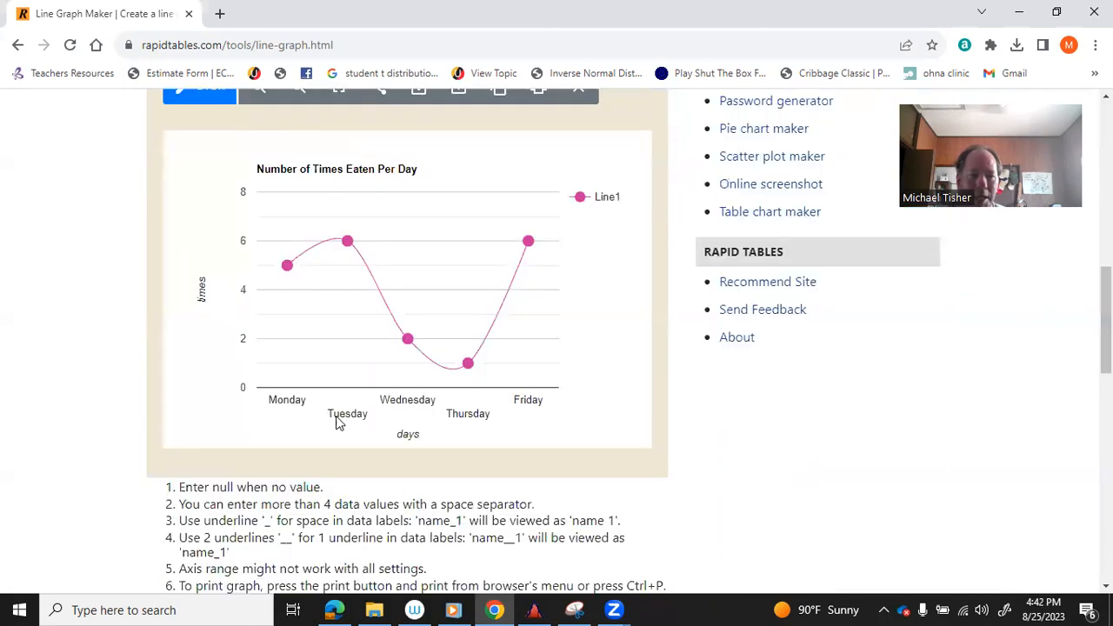
left_click(203, 97)
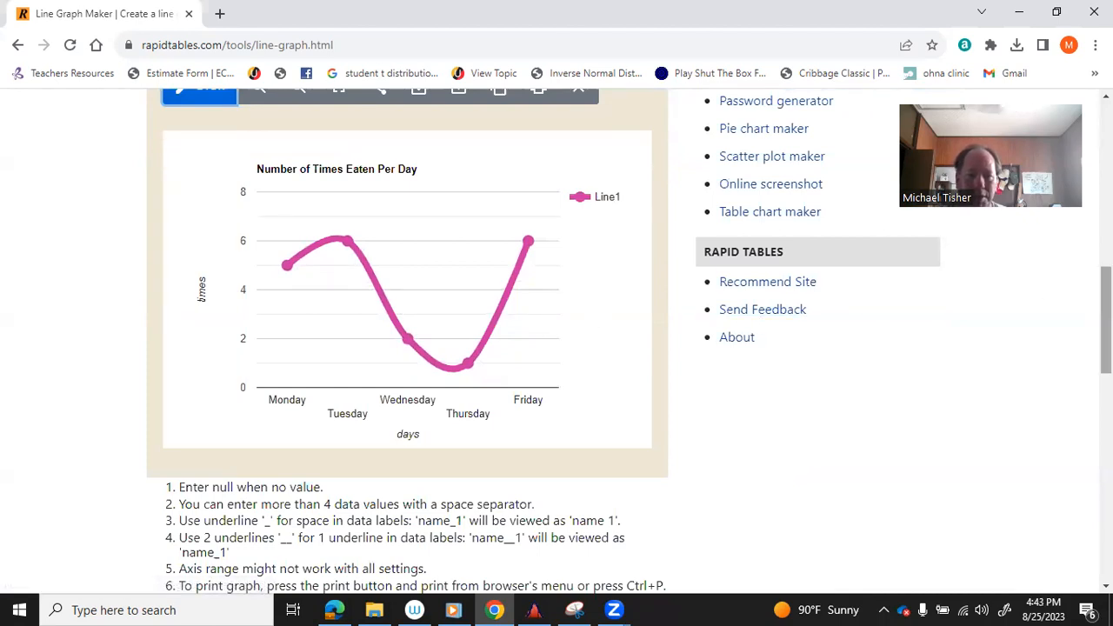
scroll(1106, 321, "up", 6)
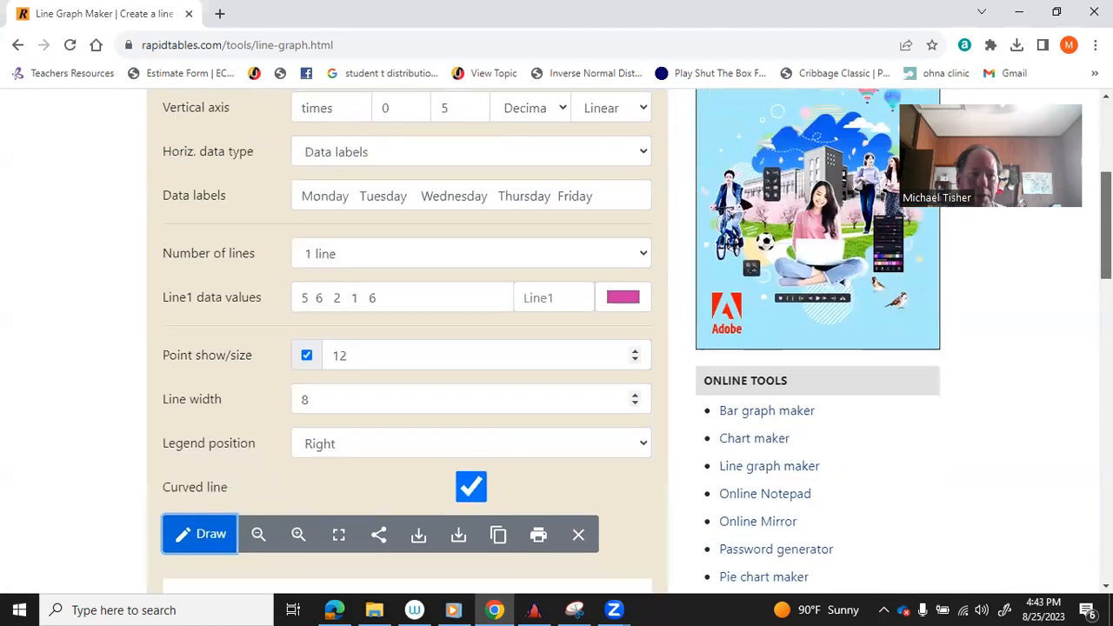
scroll(1106, 322, "up", 2)
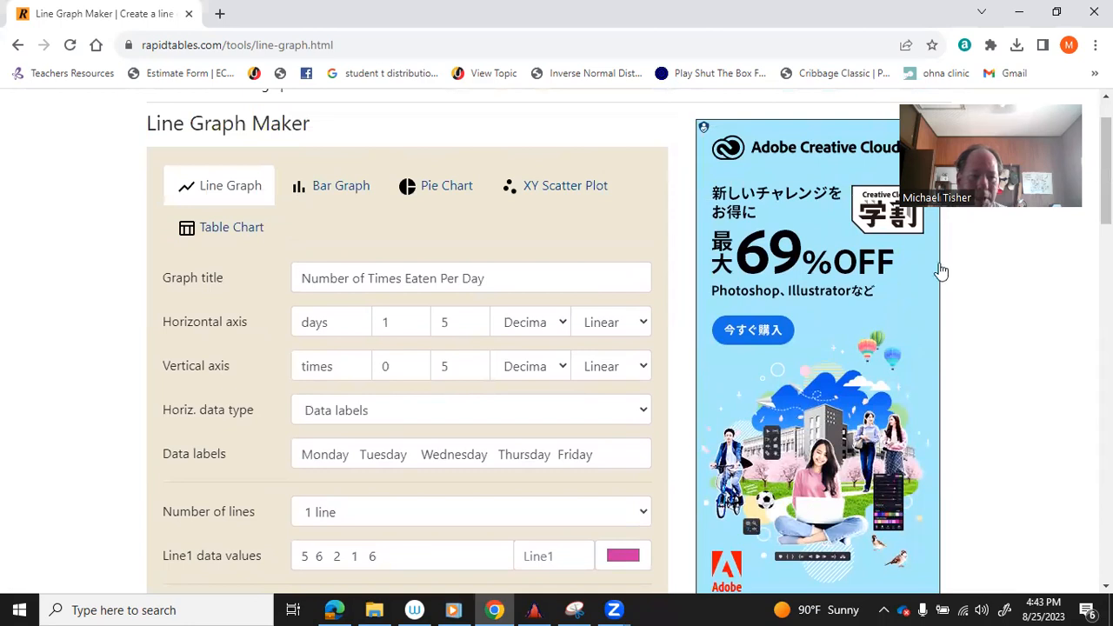
Set Number of lines to 2 so a second line appears alongside Line1.
left_click(648, 513)
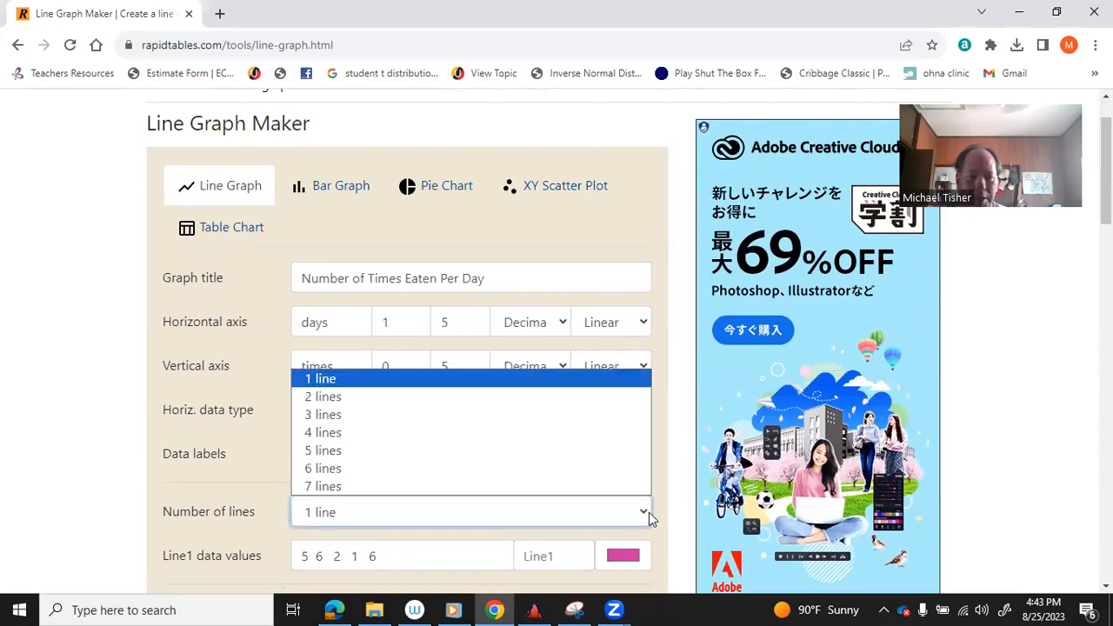
left_click(472, 399)
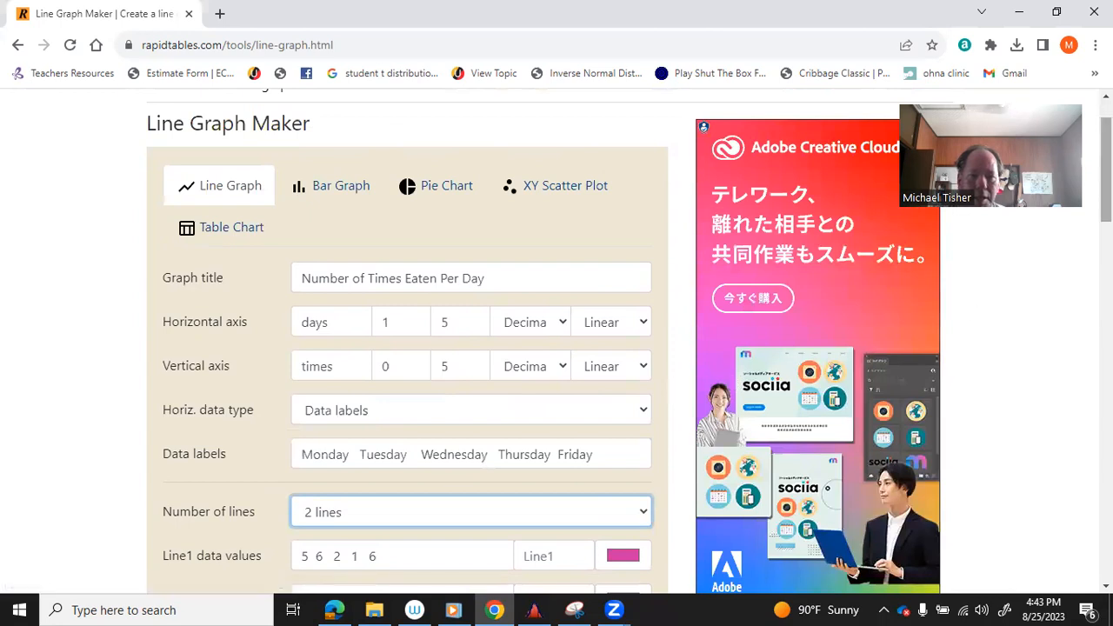
scroll(1105, 174, "down", 2)
left_click_drag(1105, 207, 1105, 215)
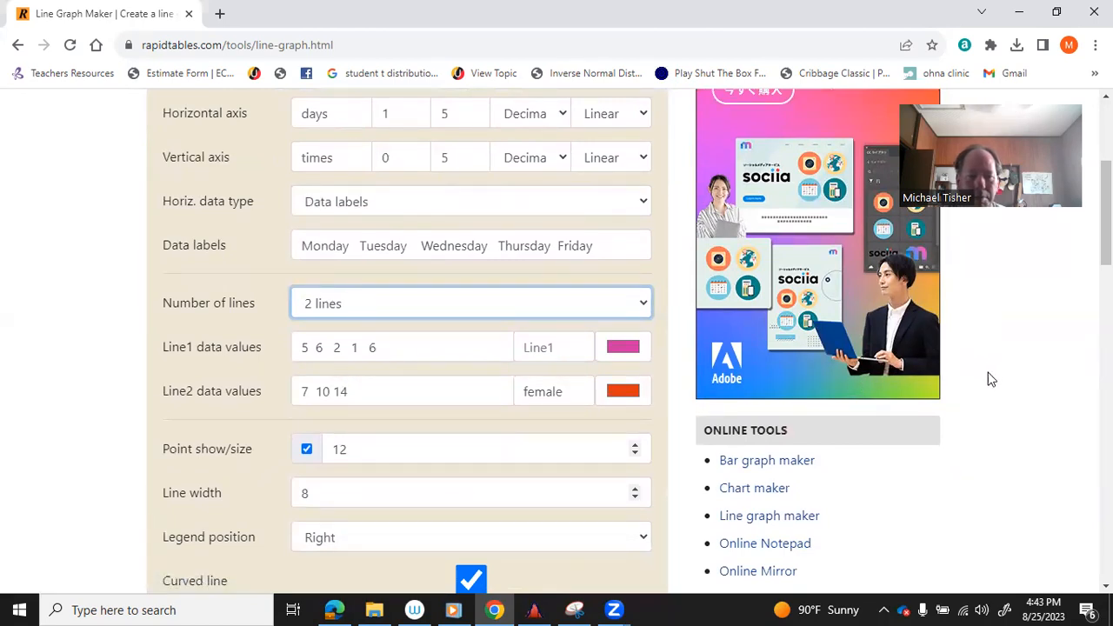
left_click_drag(1105, 213, 1105, 306)
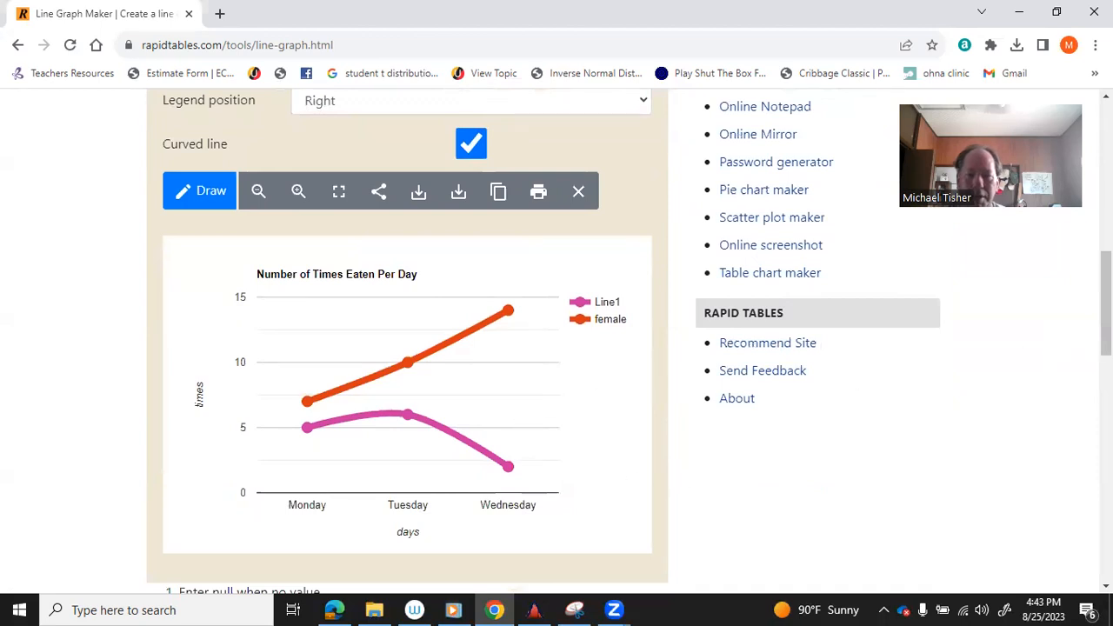
left_click_drag(1104, 304, 1105, 219)
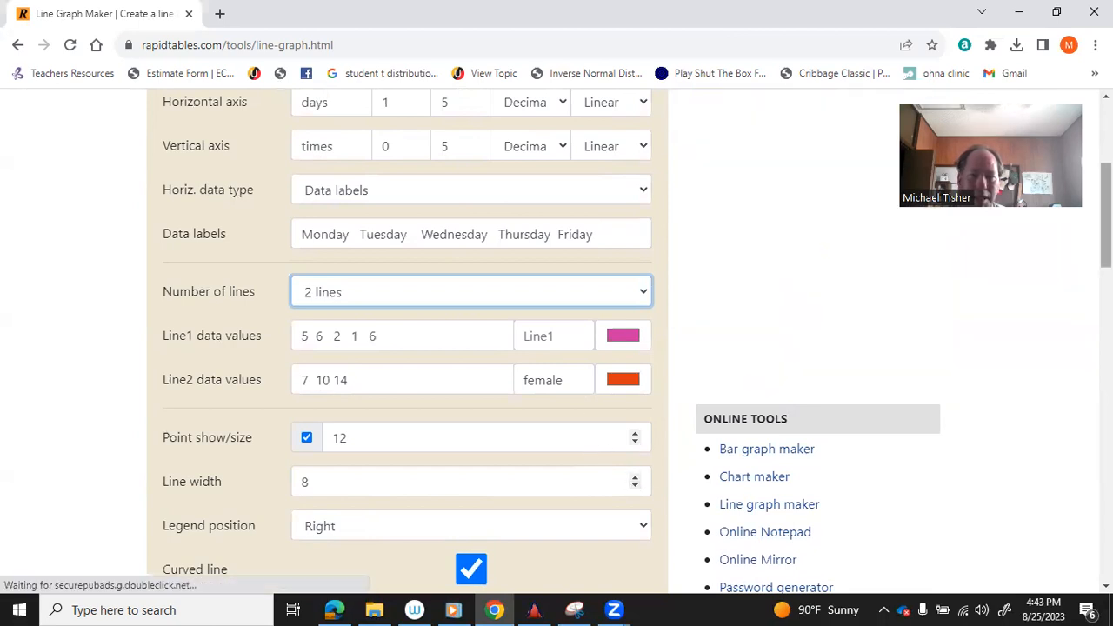
Move the legend to the Left position.
scroll(609, 339, "down", 2)
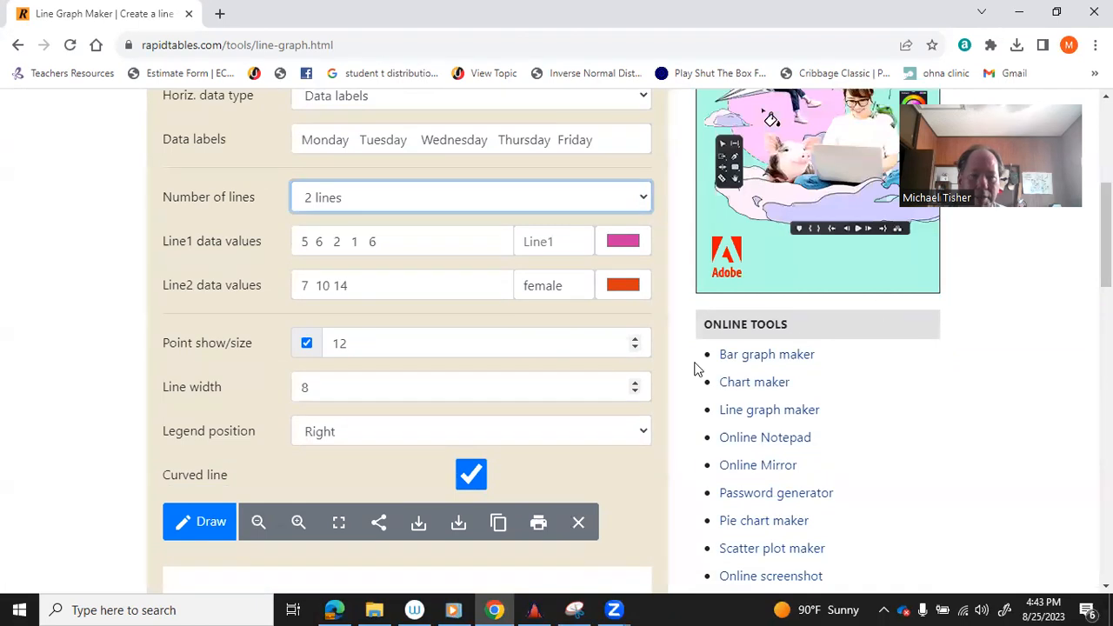
left_click(647, 429)
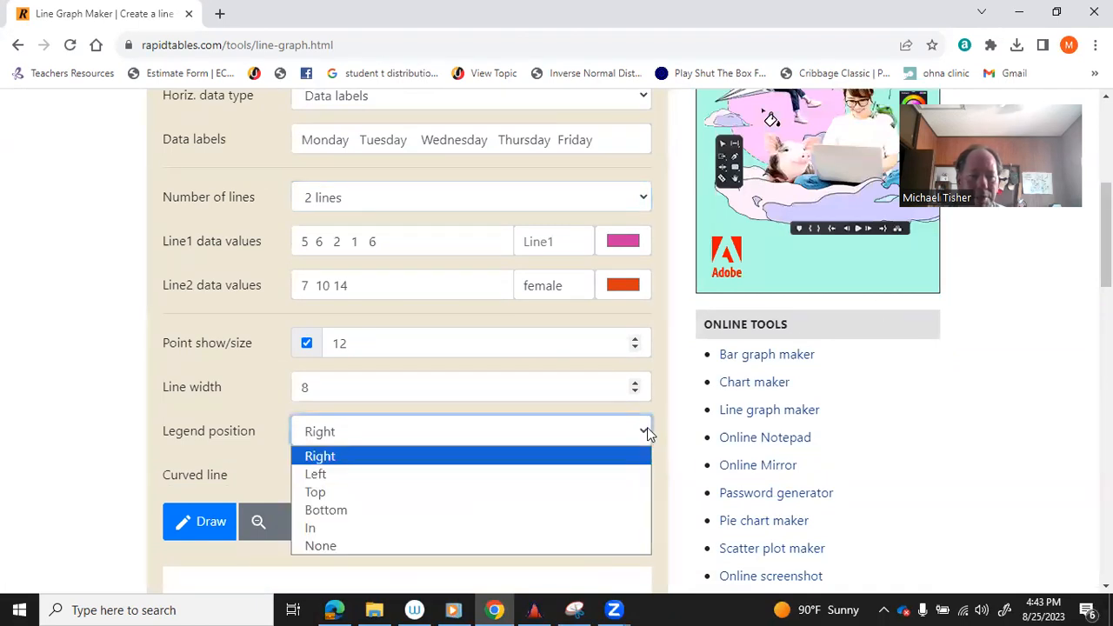
left_click(556, 473)
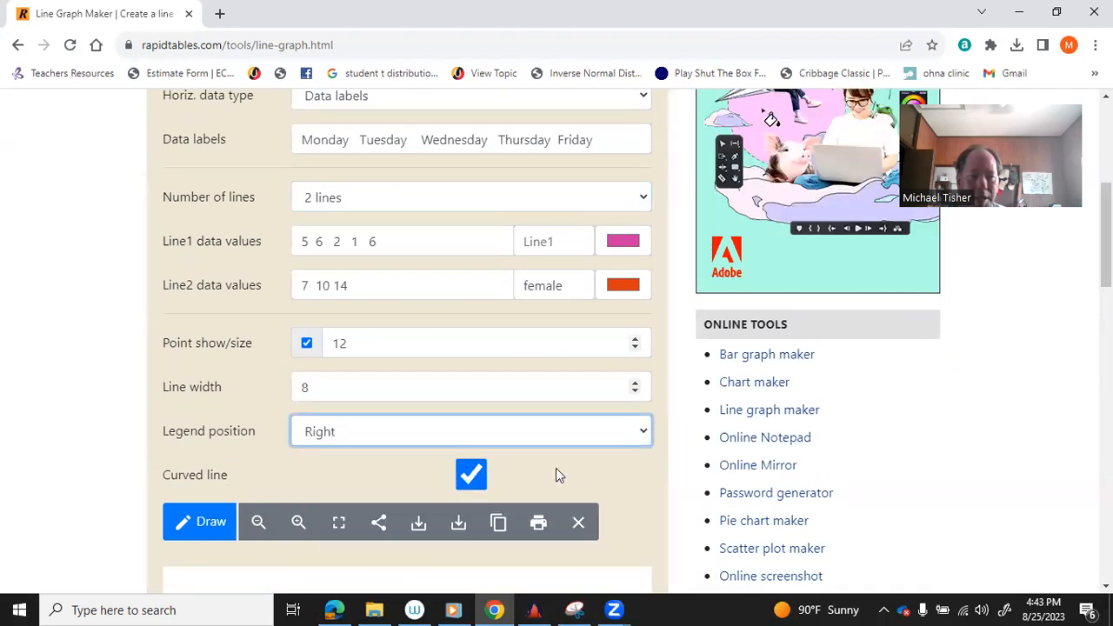
left_click_drag(1105, 272, 1105, 353)
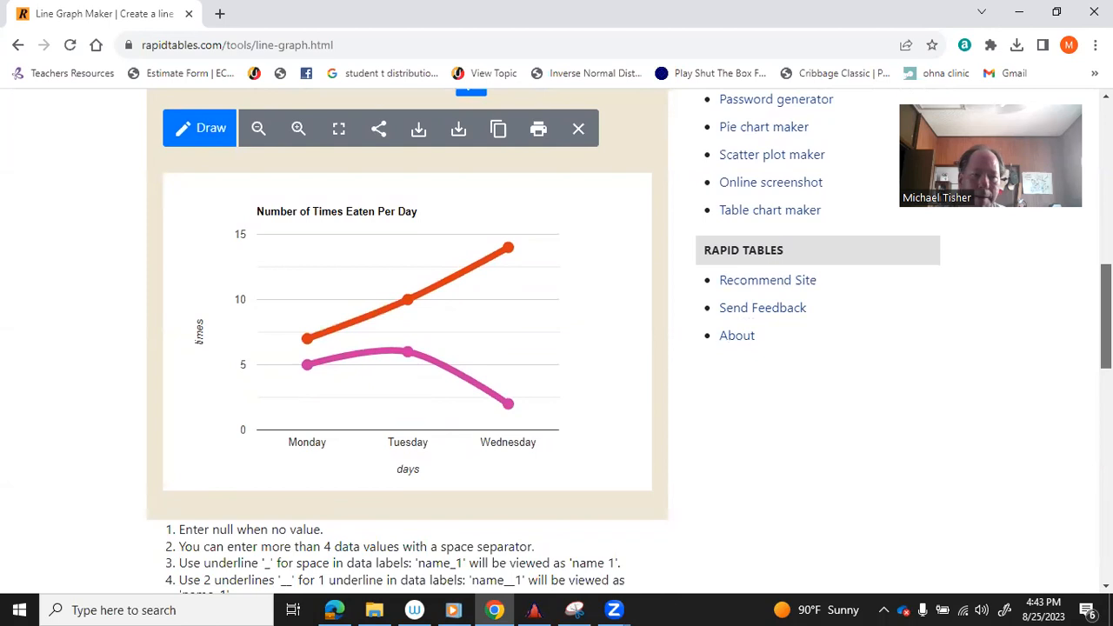
Change the legend position to Top, above the plot.
scroll(771, 150, "up", 5)
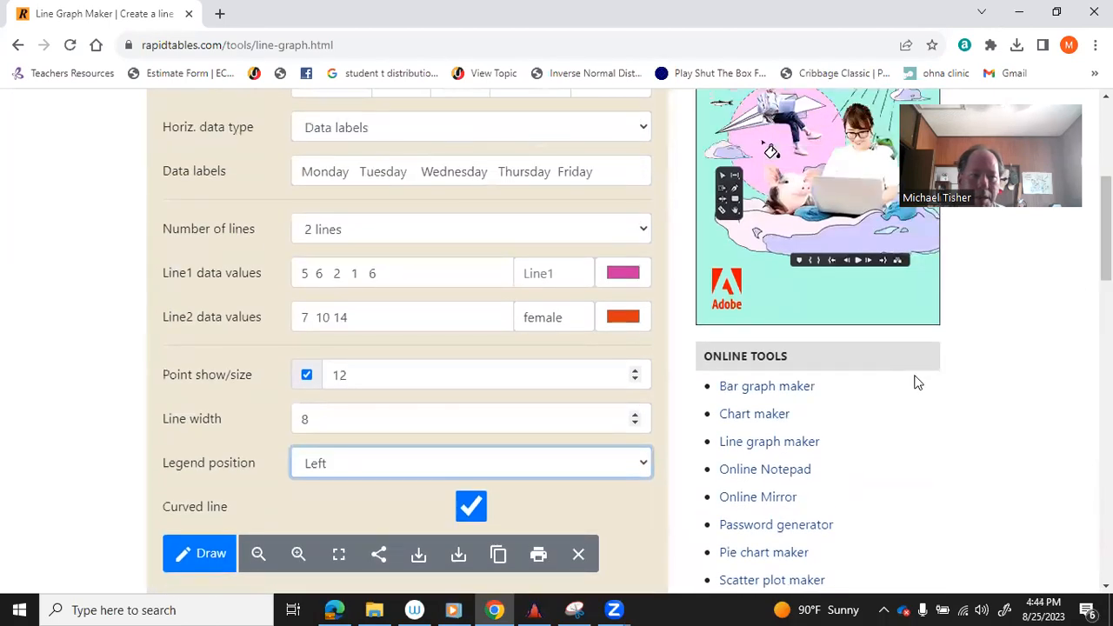
left_click(647, 464)
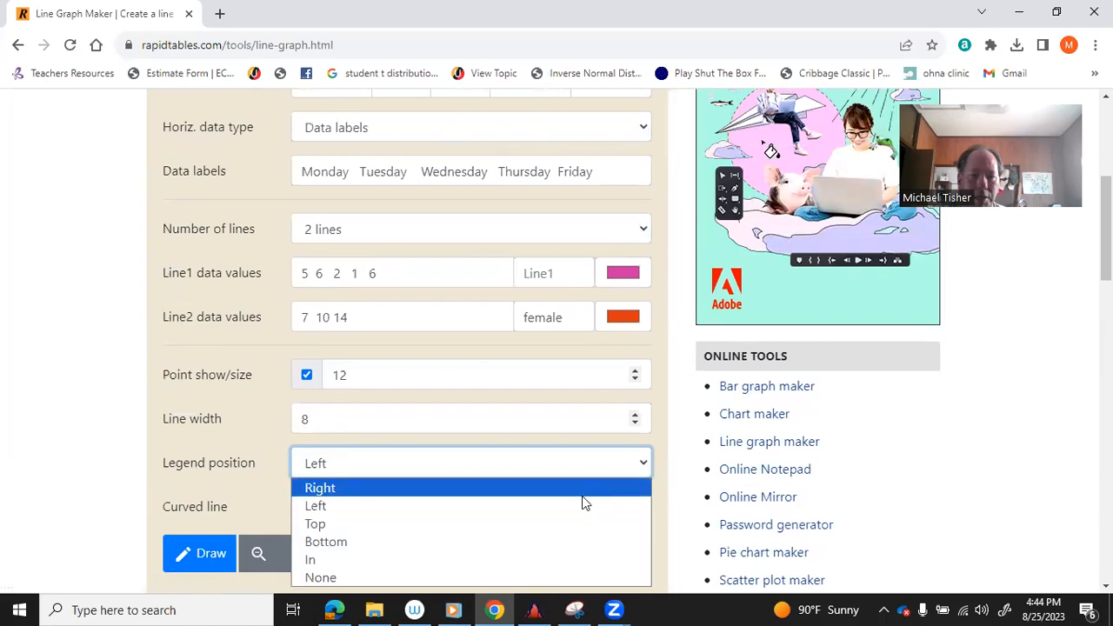
left_click(572, 524)
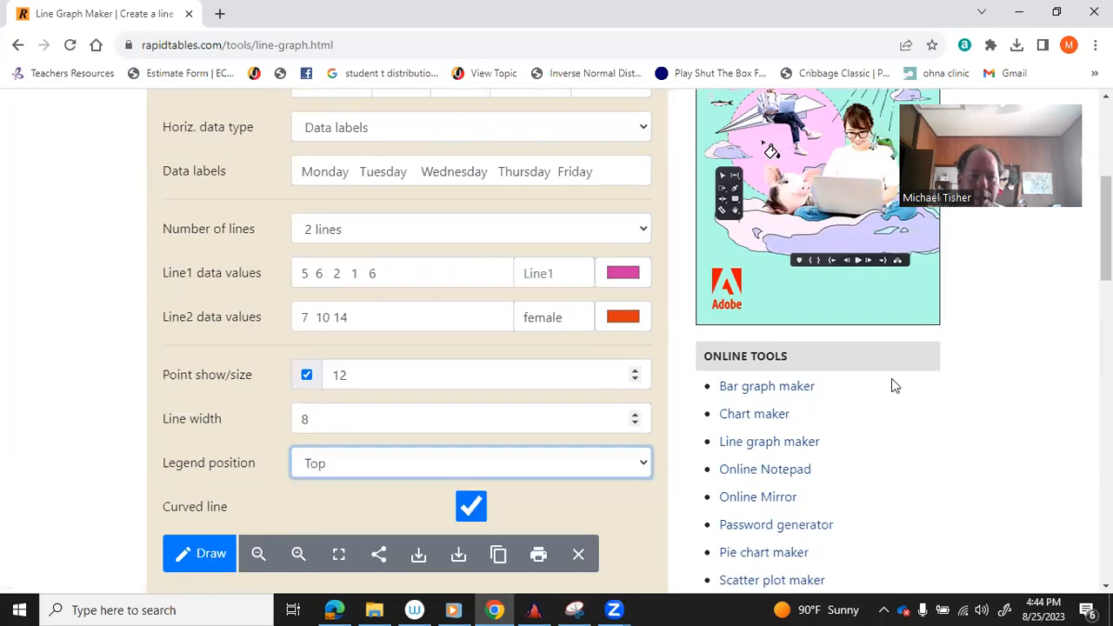
scroll(934, 339, "down", 4)
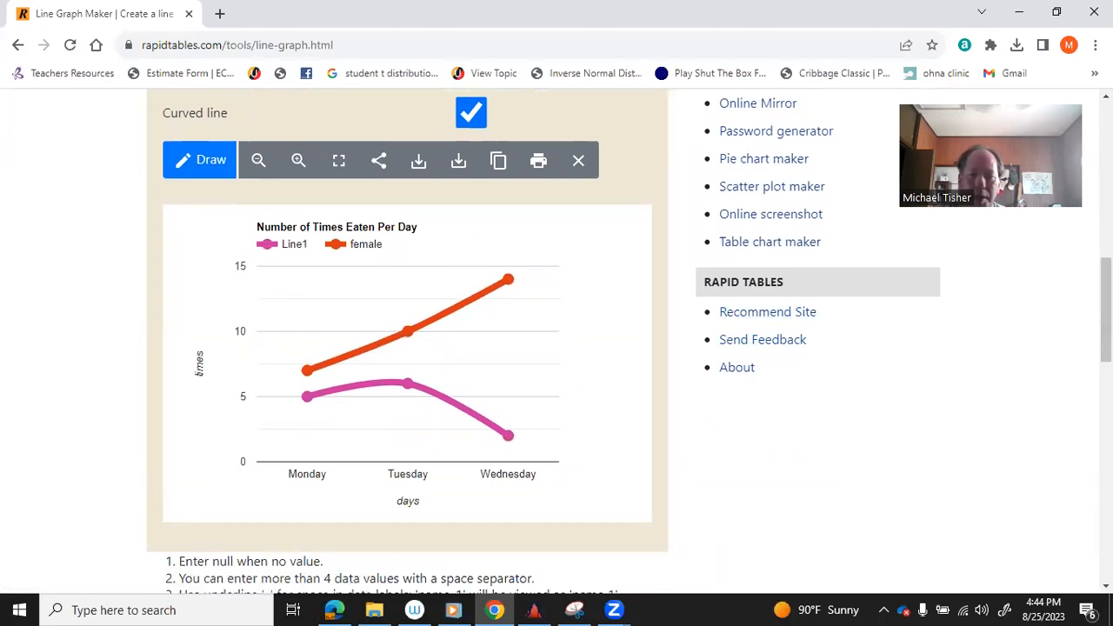
left_click_drag(1105, 316, 1105, 163)
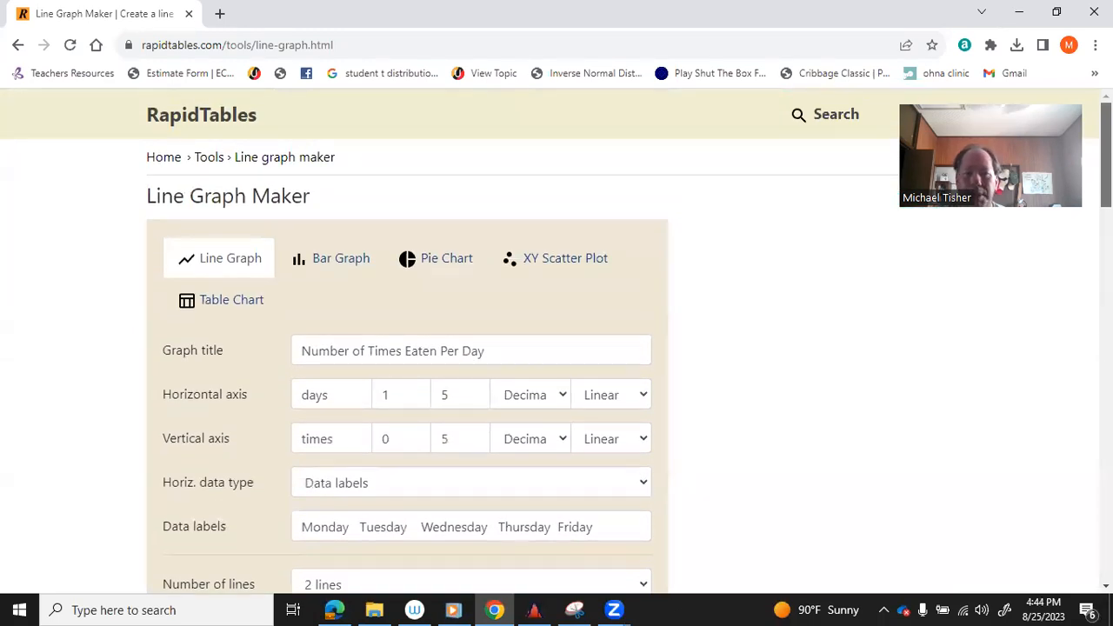